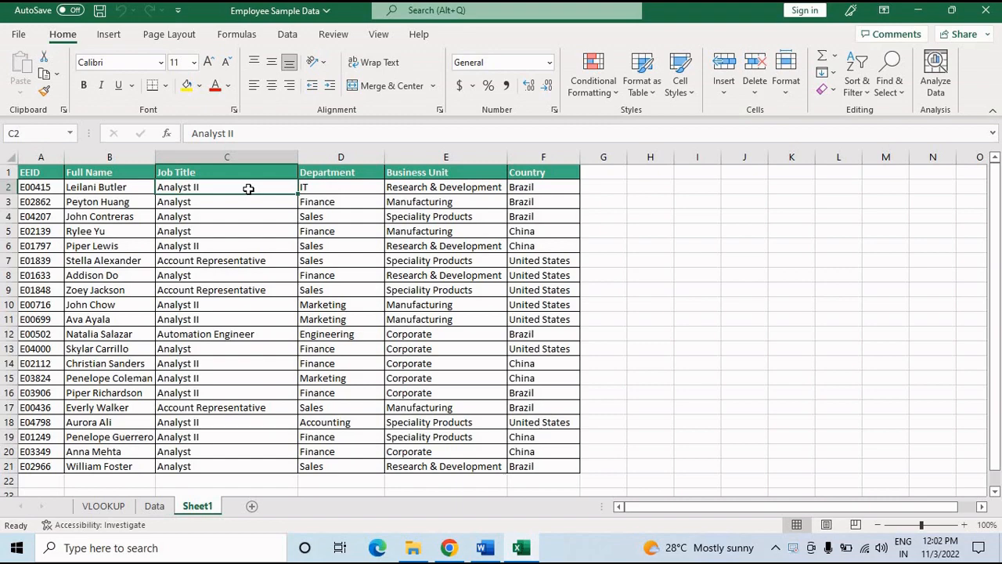
# Check the Data sheet, and start a VLOOKUP in Sheet1 cell C2 with A2 as the lookup value
pyautogui.hotkey('ctrl', 'pageup')
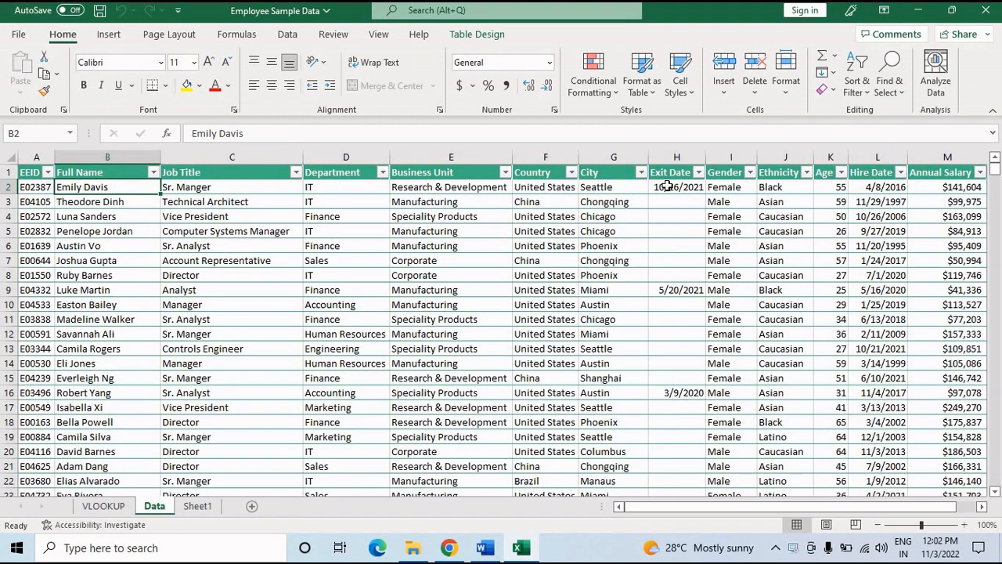
pyautogui.click(197, 506)
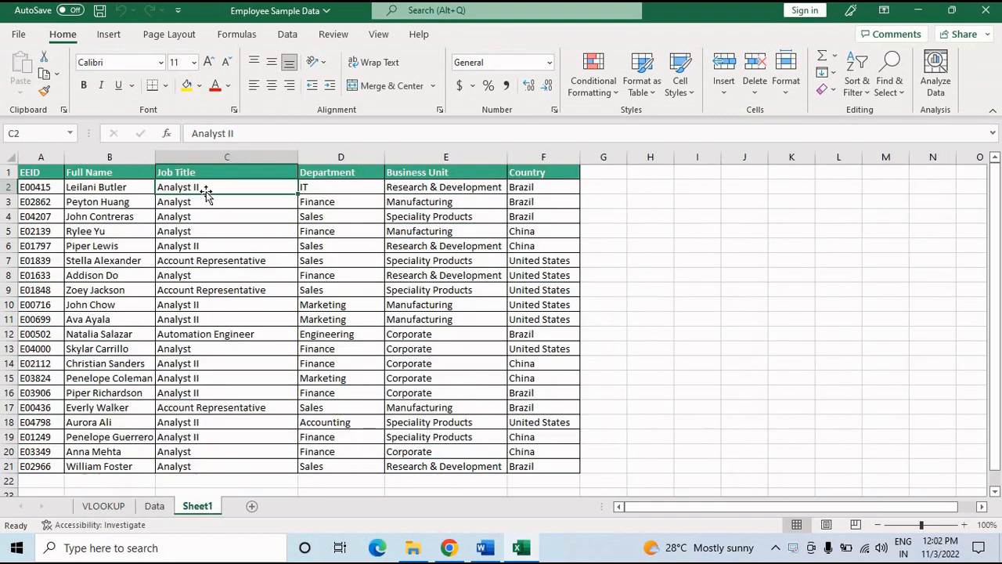
pyautogui.write('=')
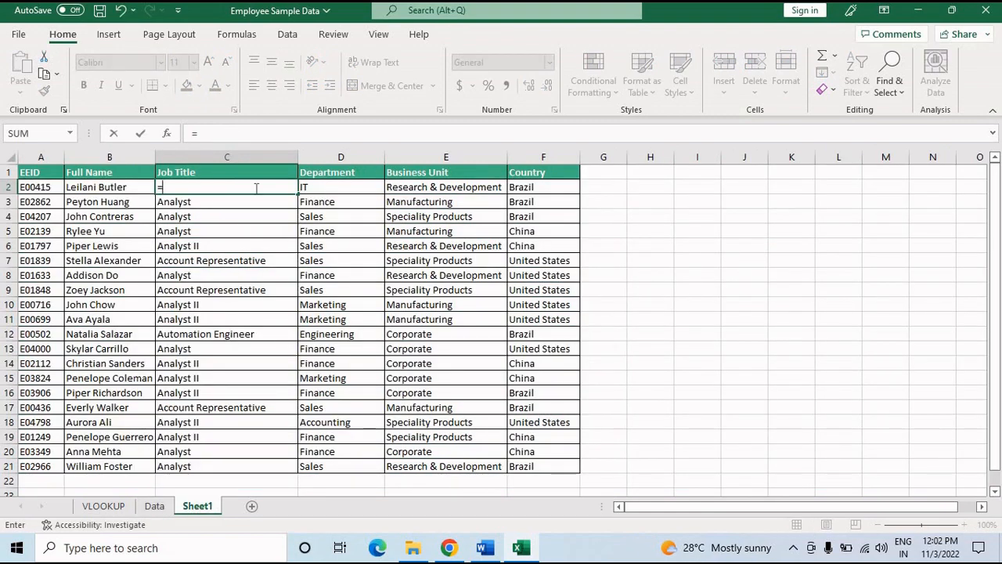
pyautogui.write('vl')
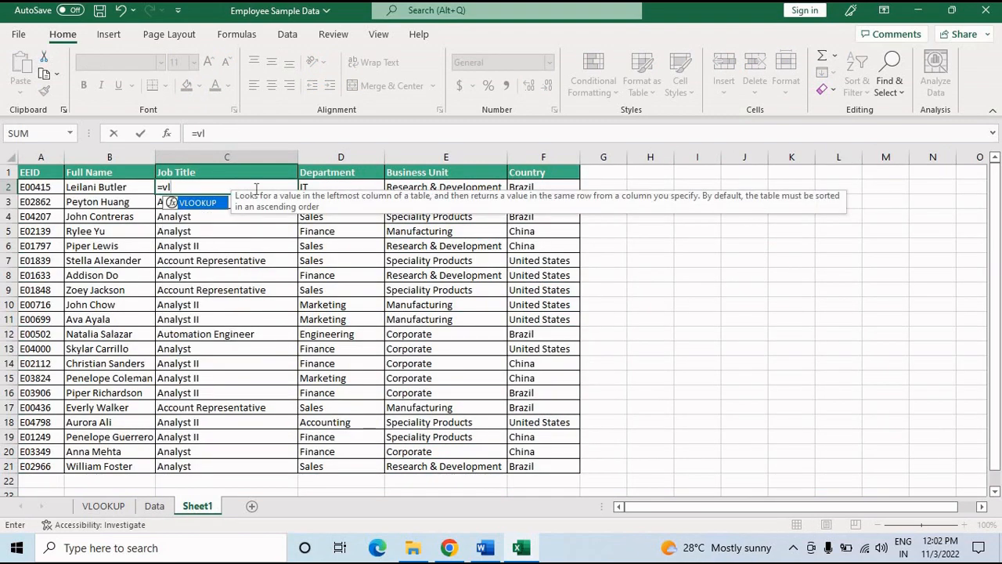
pyautogui.press('Tab')
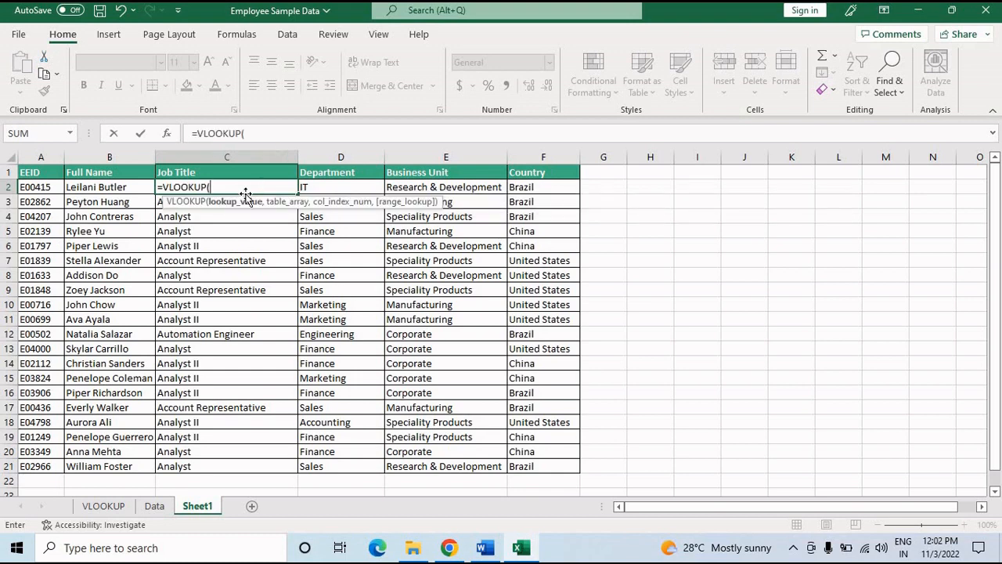
pyautogui.click(45, 187)
pyautogui.write(',')
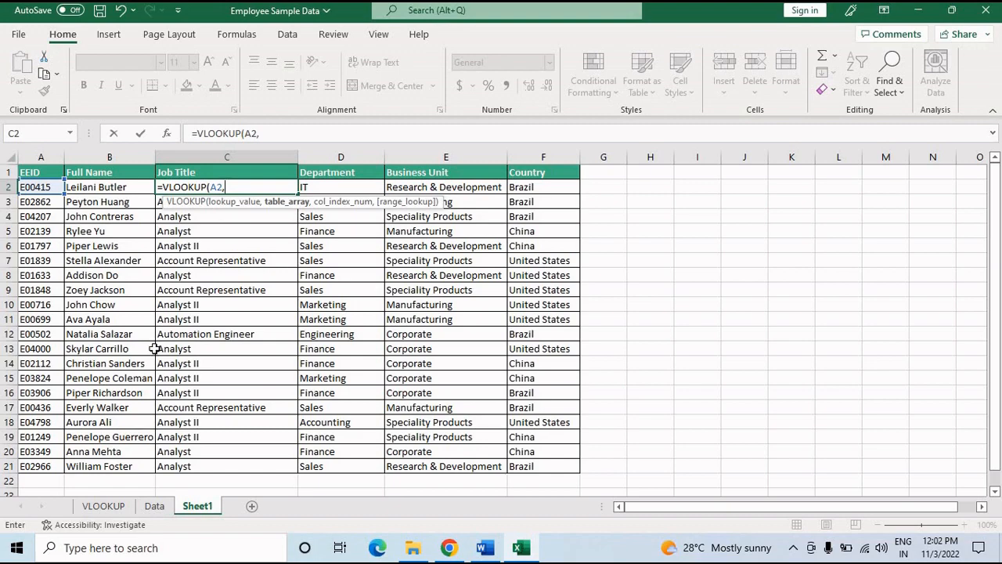
# Complete the C2 VLOOKUP with table array Data!A:F, column index 3 and range lookup 0
pyautogui.click(155, 507)
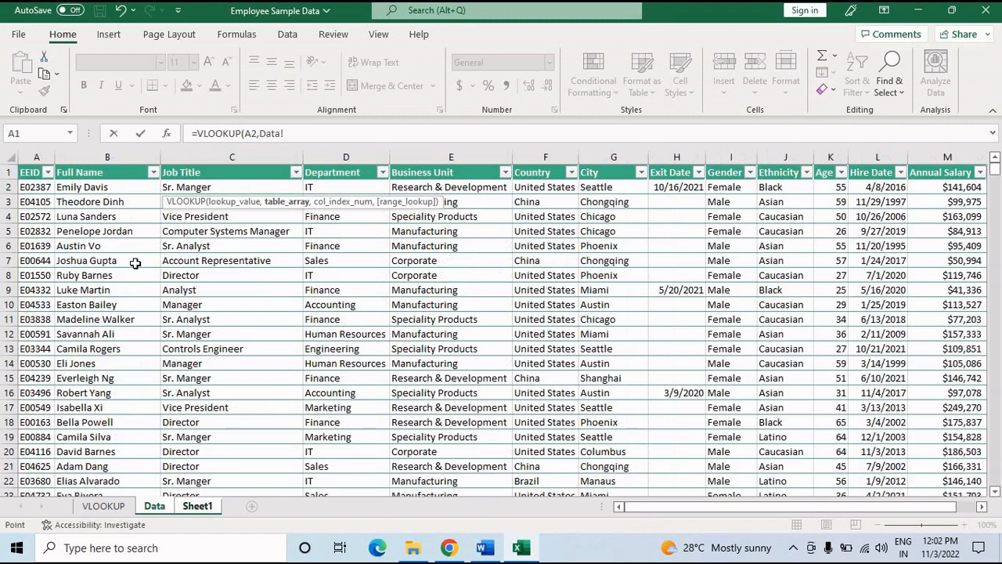
pyautogui.moveTo(32, 154); pyautogui.dragTo(552, 202)
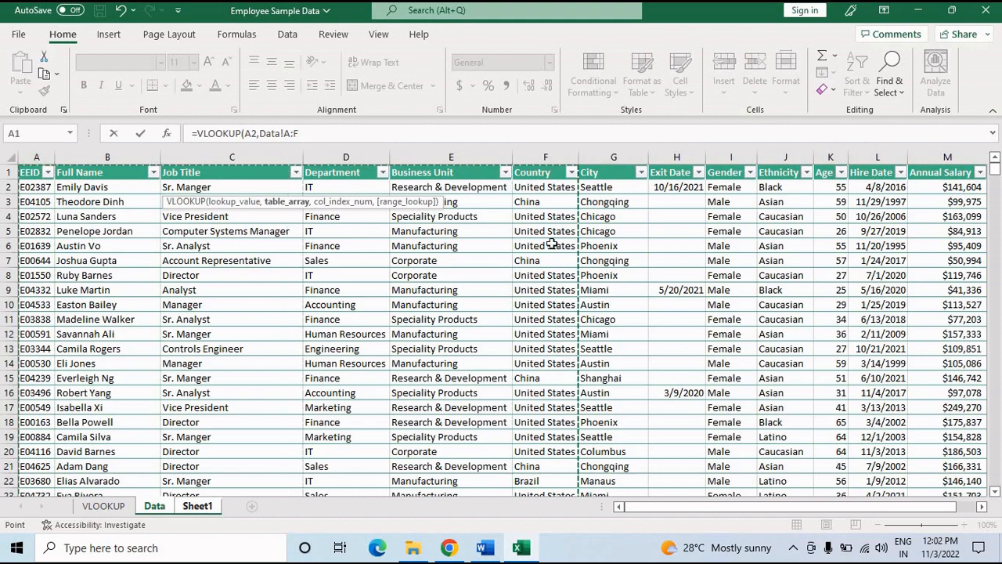
pyautogui.write(',')
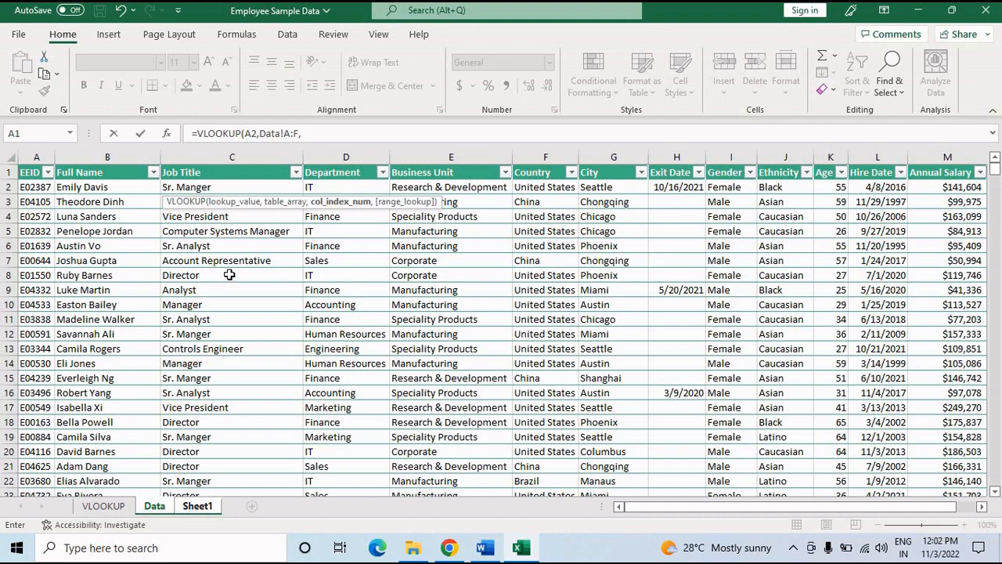
pyautogui.write('3,0')
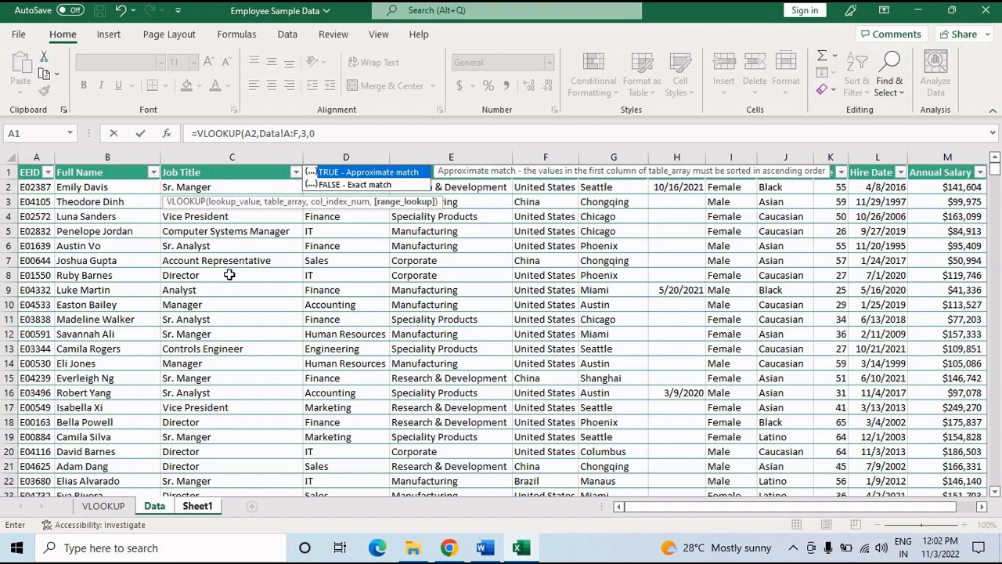
pyautogui.press('Return')
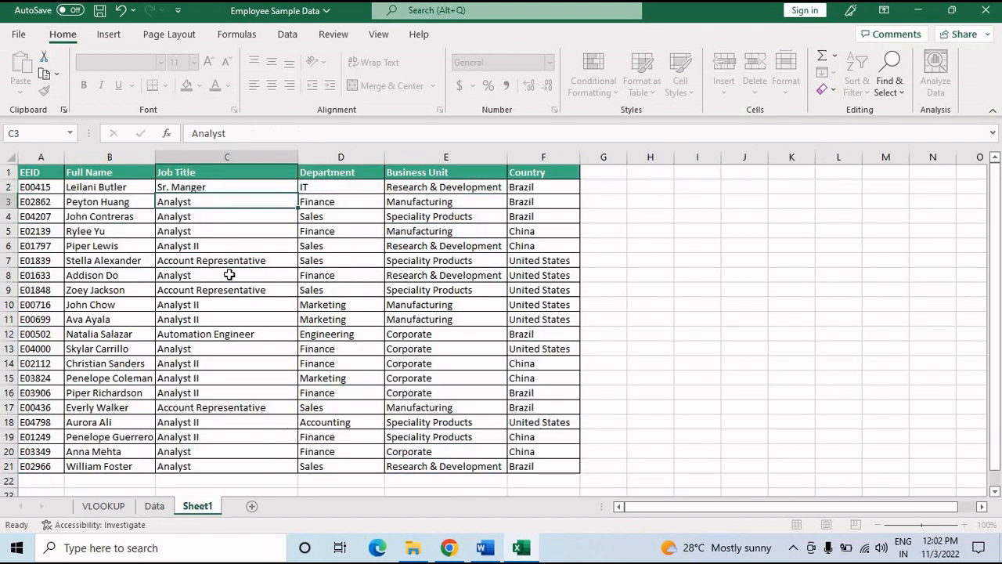
# Review the VLOOKUP in Job Title cell C2 and copy its formula text unchanged into Department cell D2
pyautogui.click(241, 190)
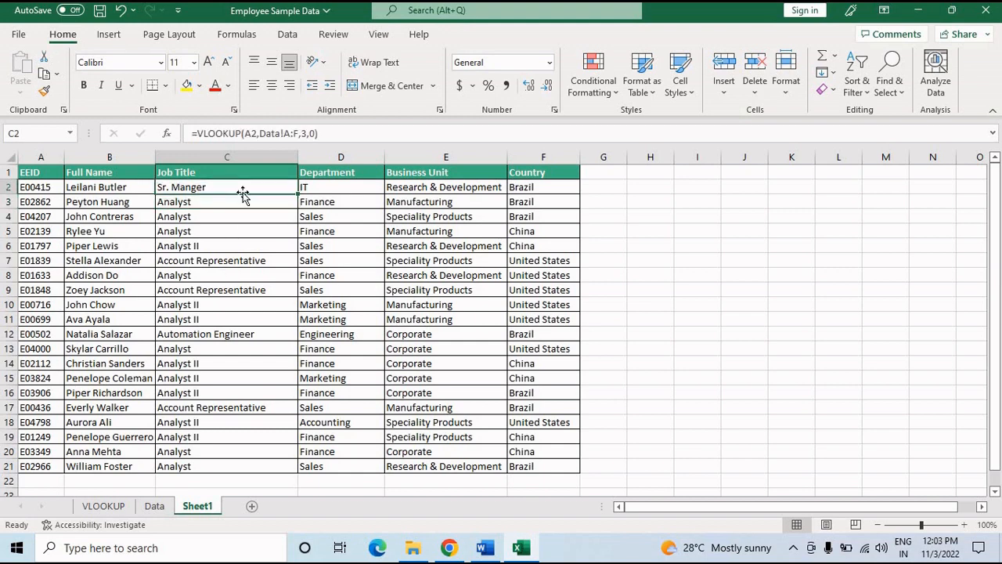
pyautogui.click(38, 191)
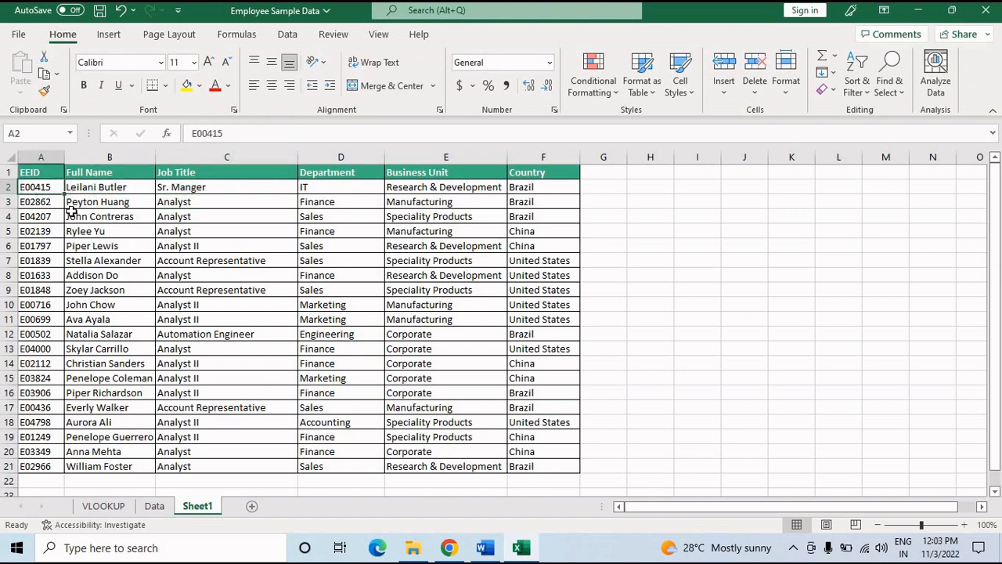
pyautogui.click(256, 185)
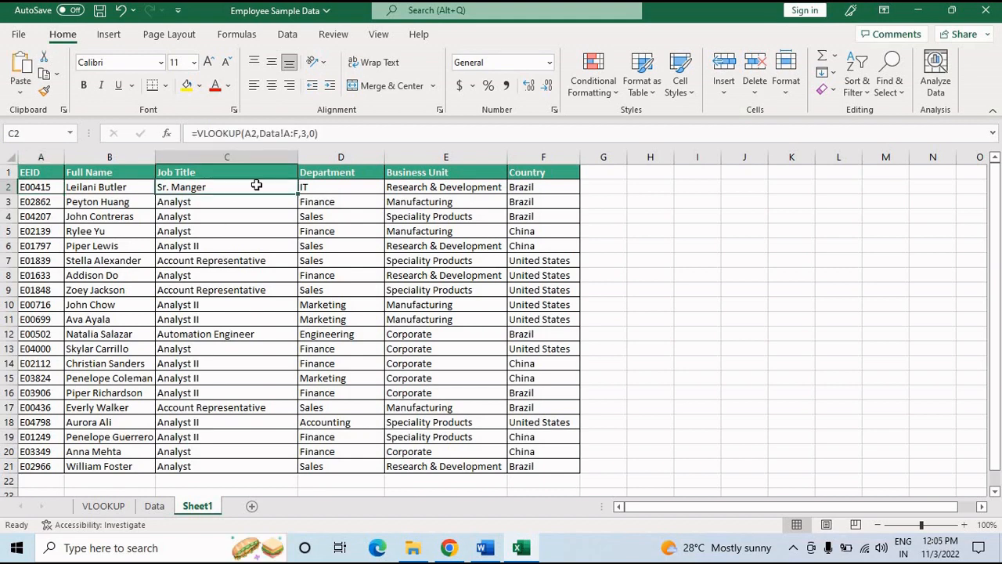
pyautogui.click(333, 184)
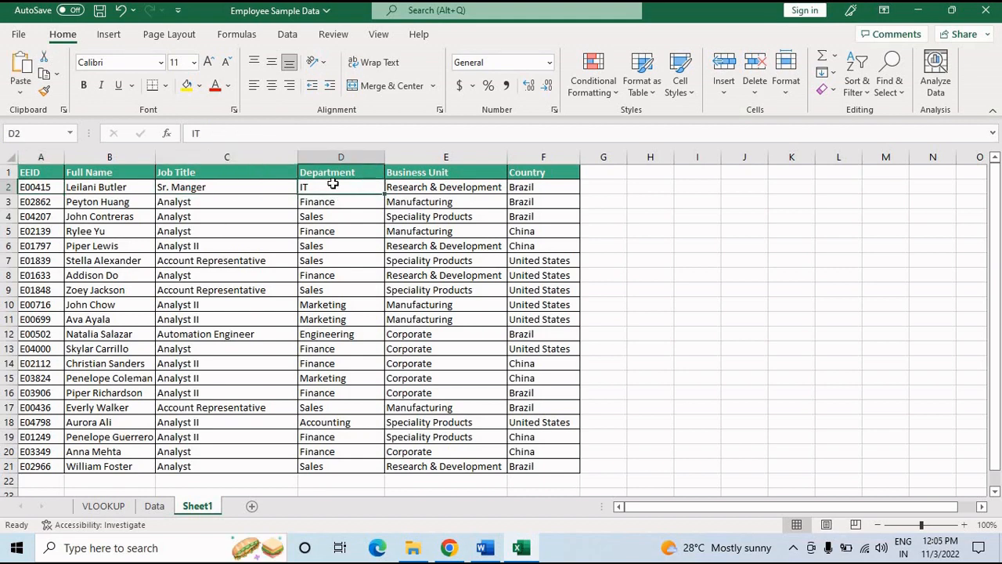
pyautogui.click(257, 188)
pyautogui.moveTo(366, 135); pyautogui.dragTo(145, 134)
pyautogui.hotkey('ctrl', 'c')
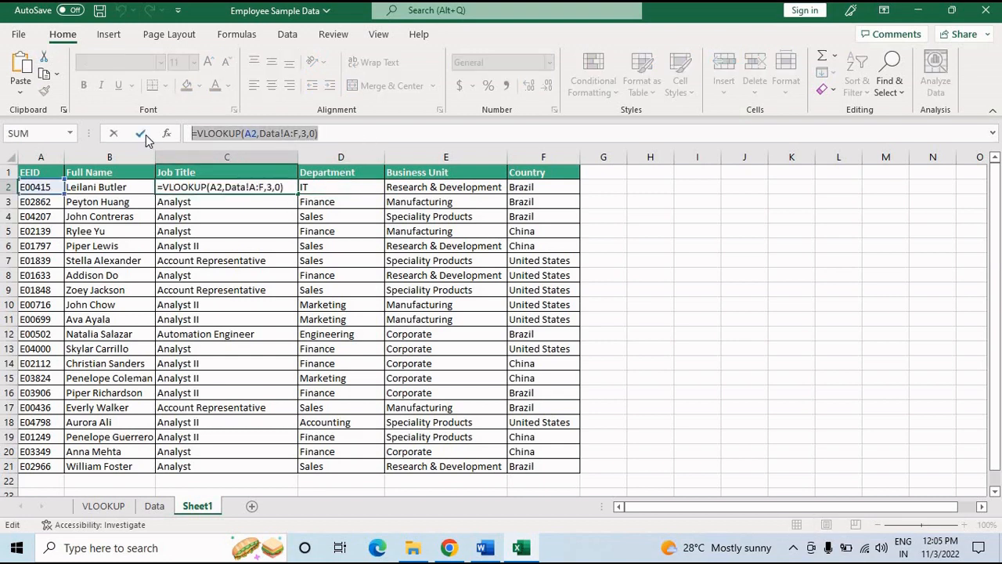
pyautogui.press('Return')
pyautogui.click(339, 188)
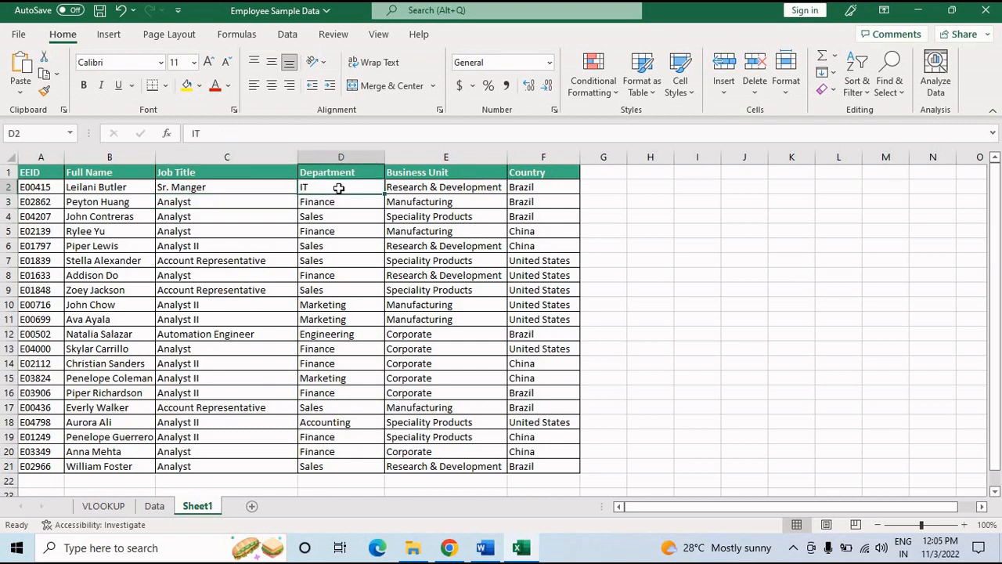
pyautogui.hotkey('ctrl', 'v')
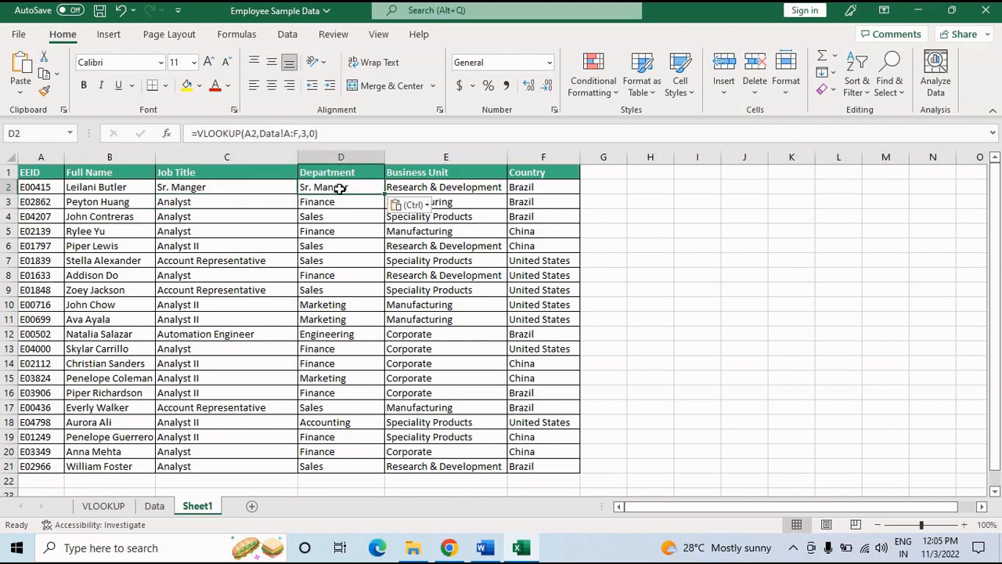
# Set the column index in the D2 VLOOKUP formula to 4
pyautogui.doubleClick(304, 133)
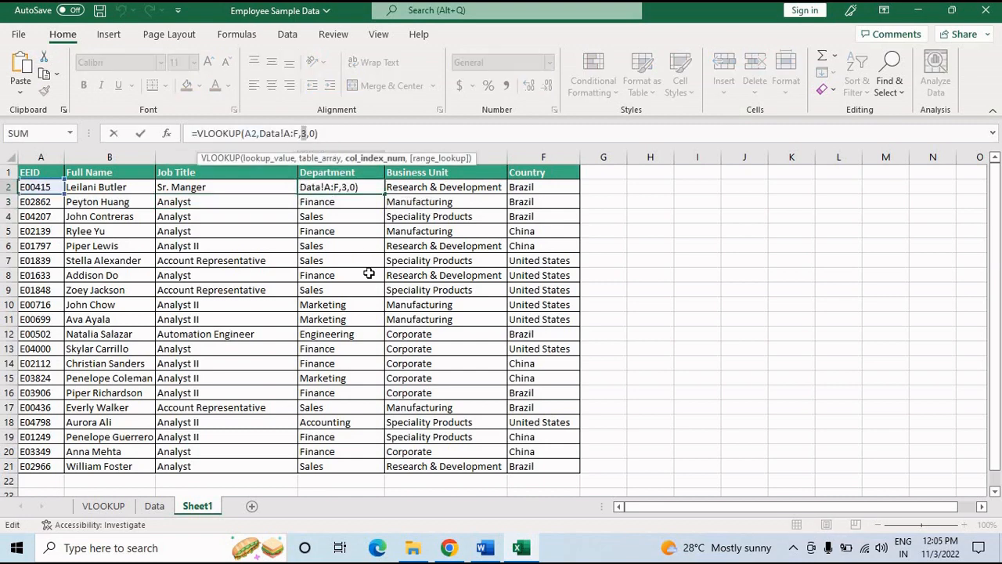
pyautogui.write('4')
pyautogui.press('Return')
pyautogui.click(341, 188)
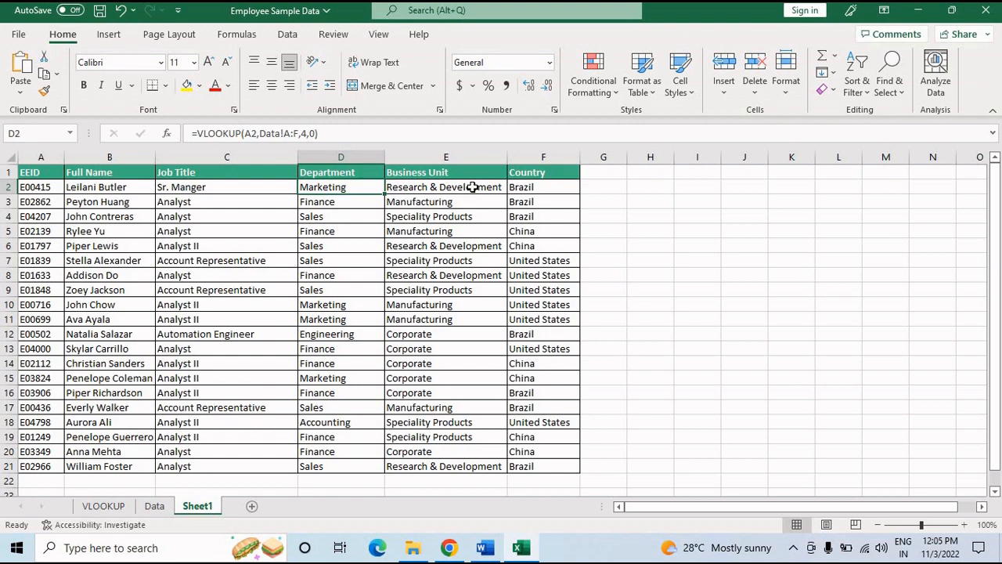
# Fill the VLOOKUP formula from C2 across to F2 and inspect the cell references in D2
pyautogui.click(263, 186)
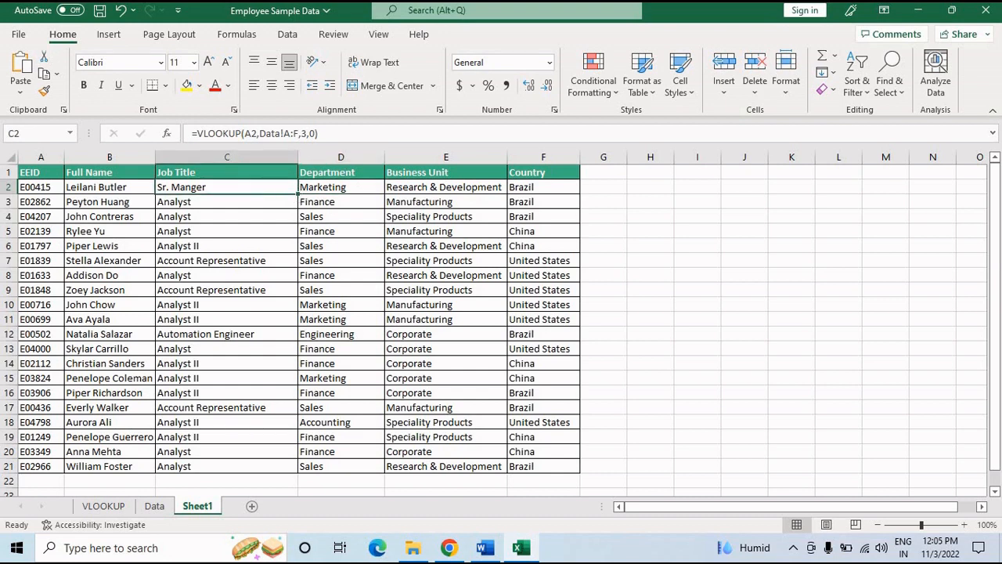
pyautogui.moveTo(298, 194); pyautogui.dragTo(553, 191)
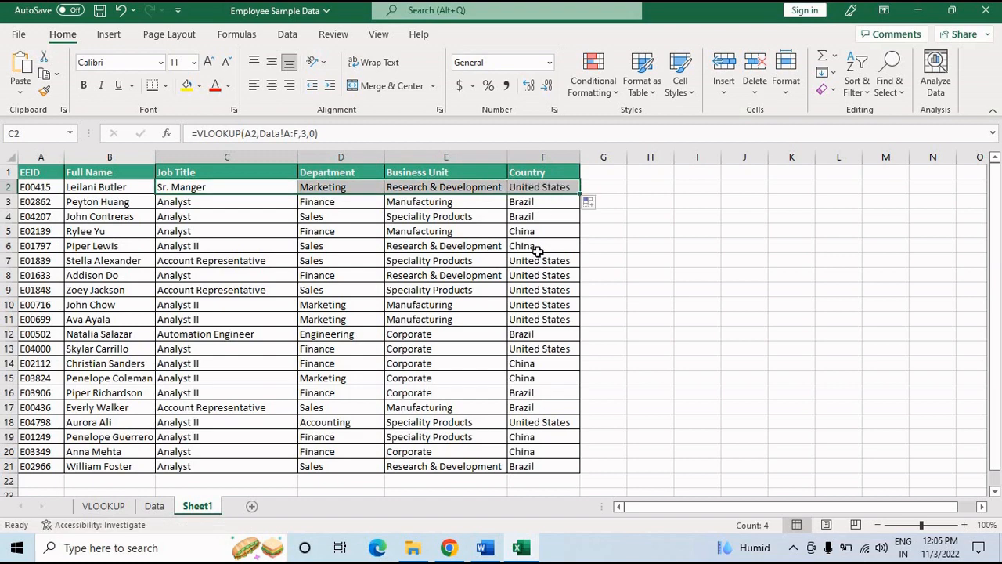
pyautogui.click(261, 192)
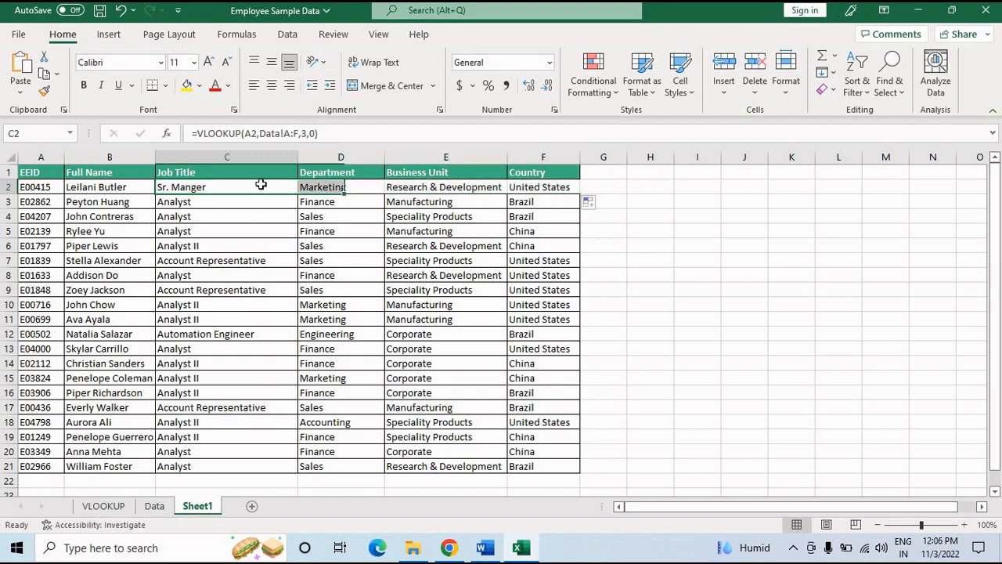
pyautogui.click(327, 188)
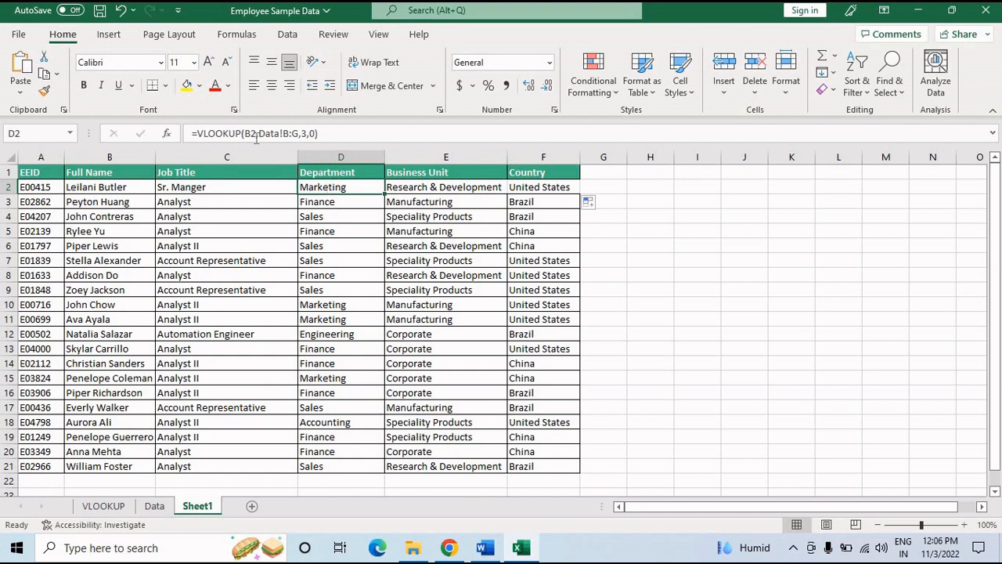
pyautogui.doubleClick(344, 188)
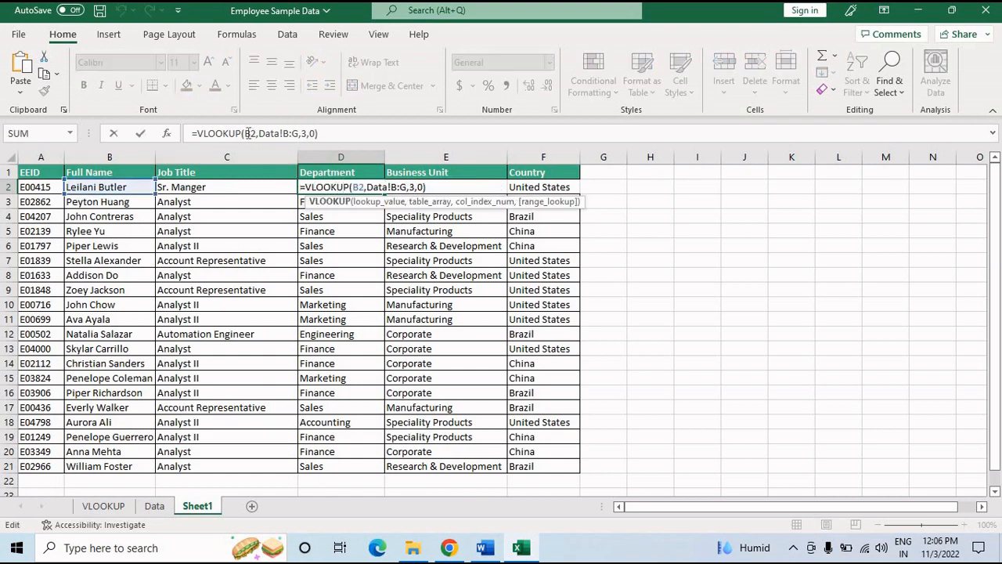
pyautogui.press('Return')
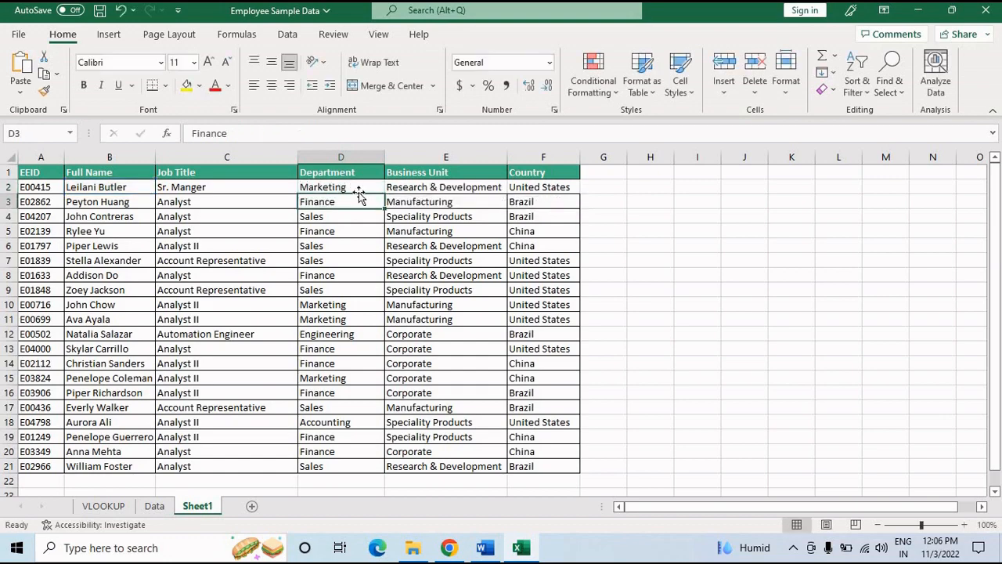
# Search the Data sheet for the employee ID from Sheet1 cell A2 and highlight the matching record's row
pyautogui.click(44, 187)
pyautogui.hotkey('ctrl', 'c')
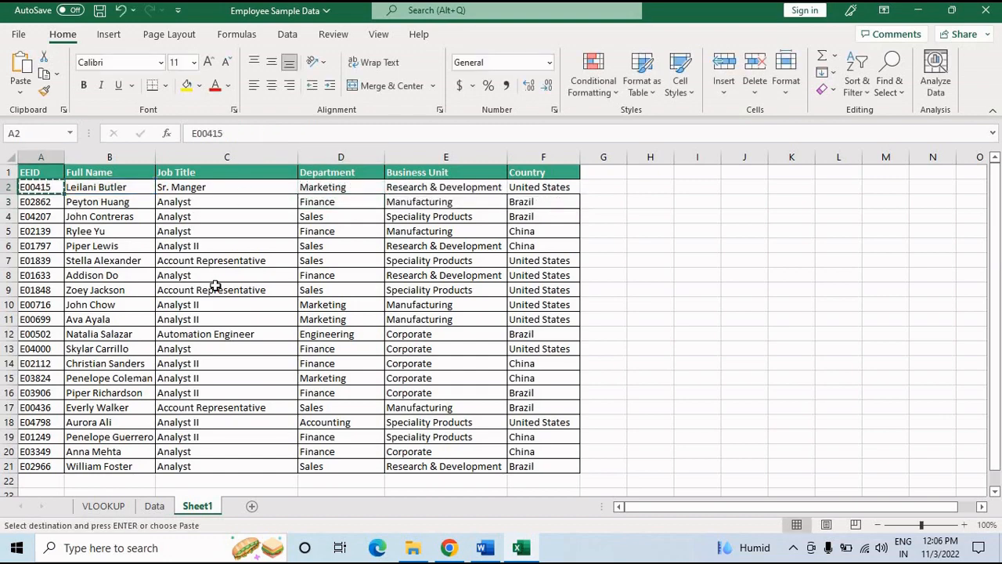
pyautogui.click(161, 506)
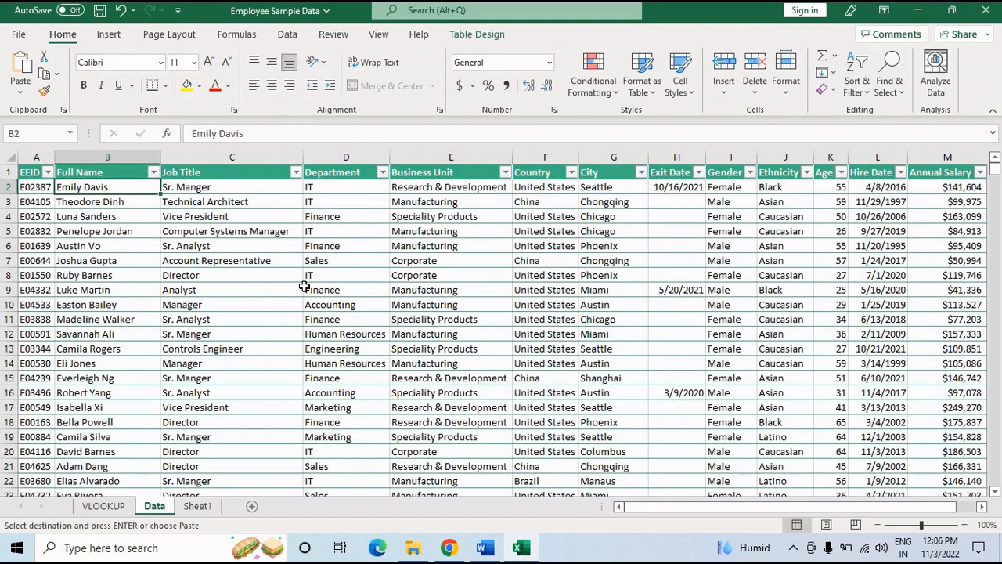
pyautogui.hotkey('ctrl', 'f')
pyautogui.hotkey('ctrl', 'v')
pyautogui.click(499, 341)
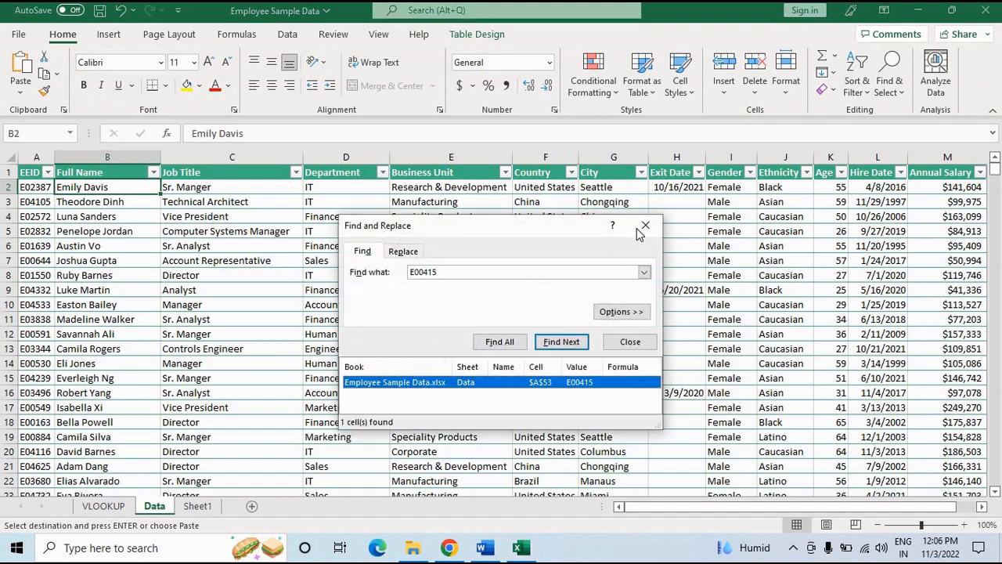
pyautogui.press('Escape')
pyautogui.click(10, 480)
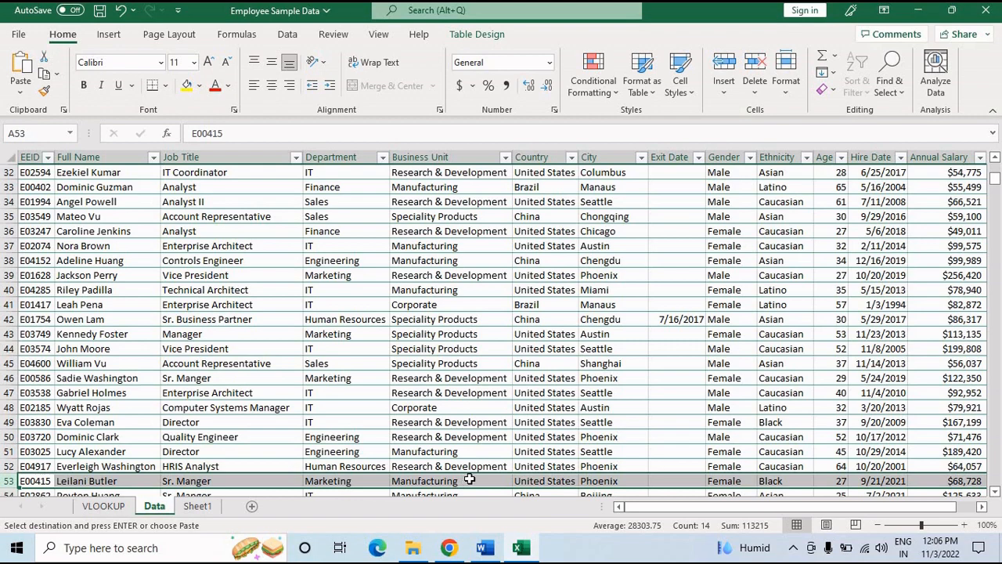
# Inspect the filled VLOOKUP references in Business Unit cell E2 on Sheet1 and compare them with the formula in C2
pyautogui.click(197, 506)
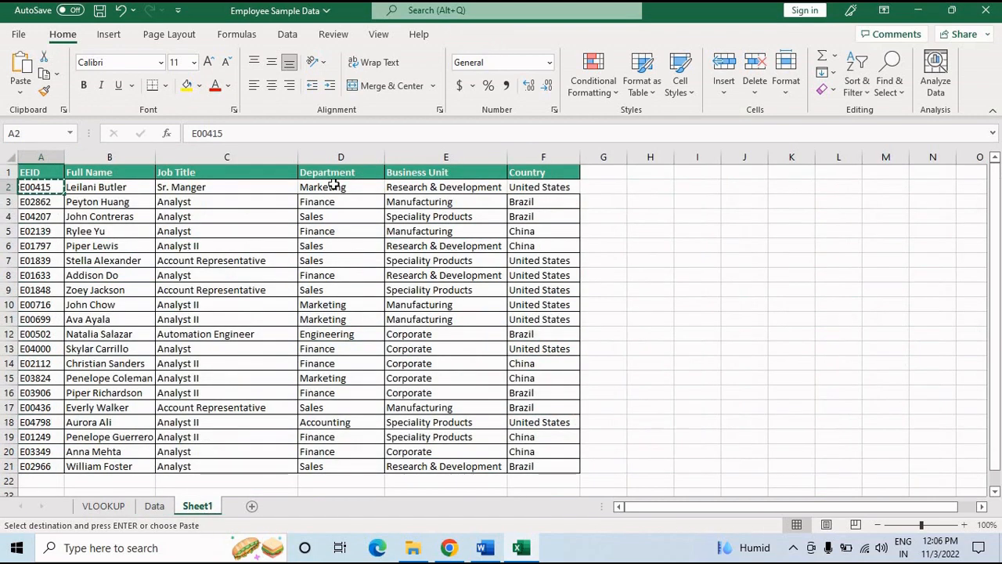
pyautogui.click(470, 187)
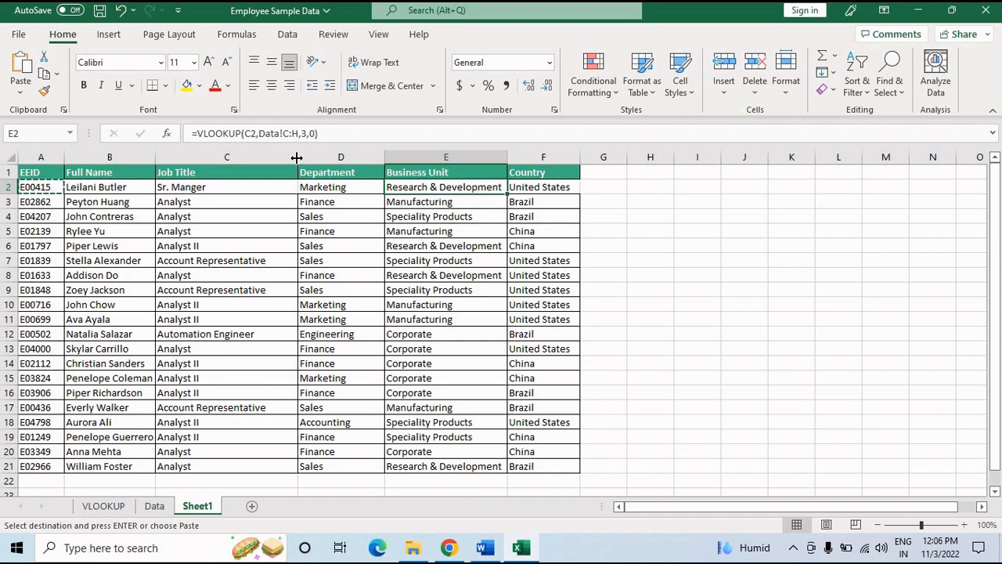
pyautogui.click(355, 136)
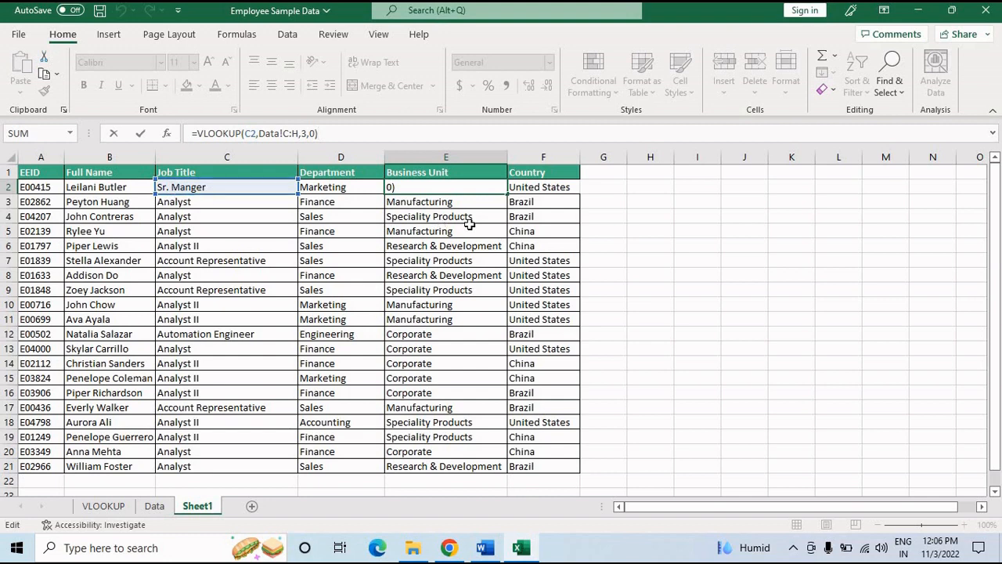
pyautogui.press('Return')
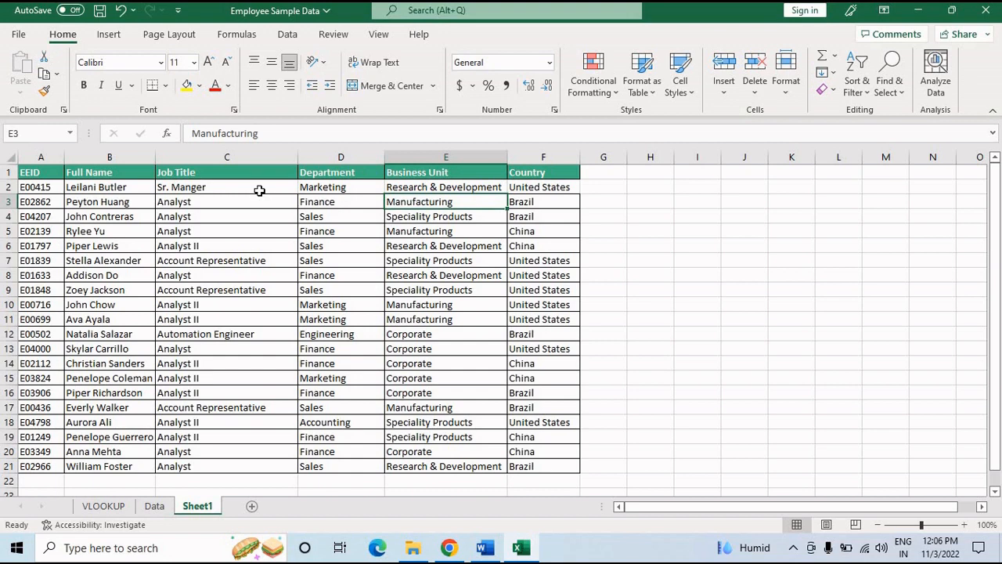
pyautogui.press('Up')
pyautogui.press('Left')
pyautogui.press('Left')
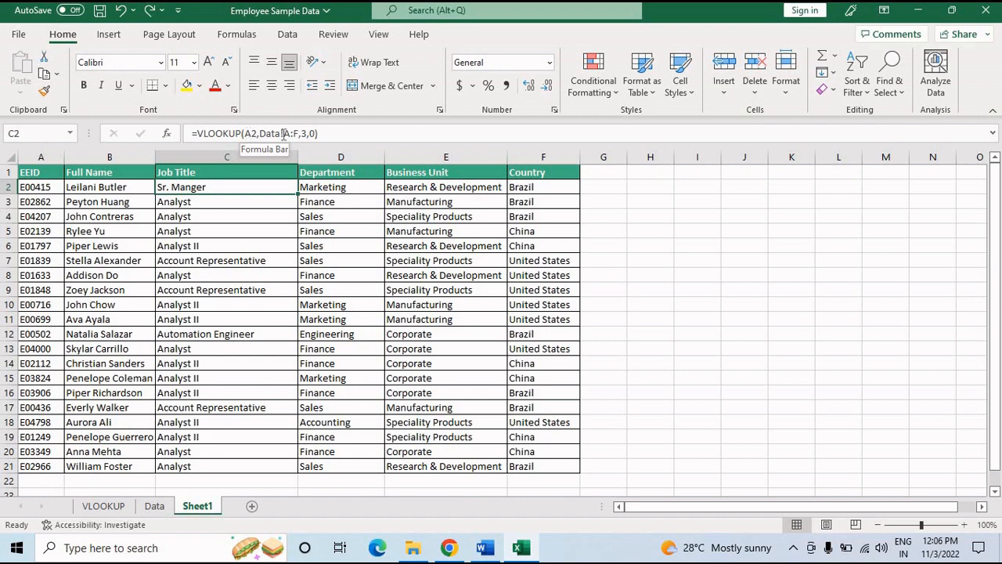
# Inspect the lookup value A2 and the column index argument in the VLOOKUP formula of Job Title cell C2
pyautogui.click(256, 134)
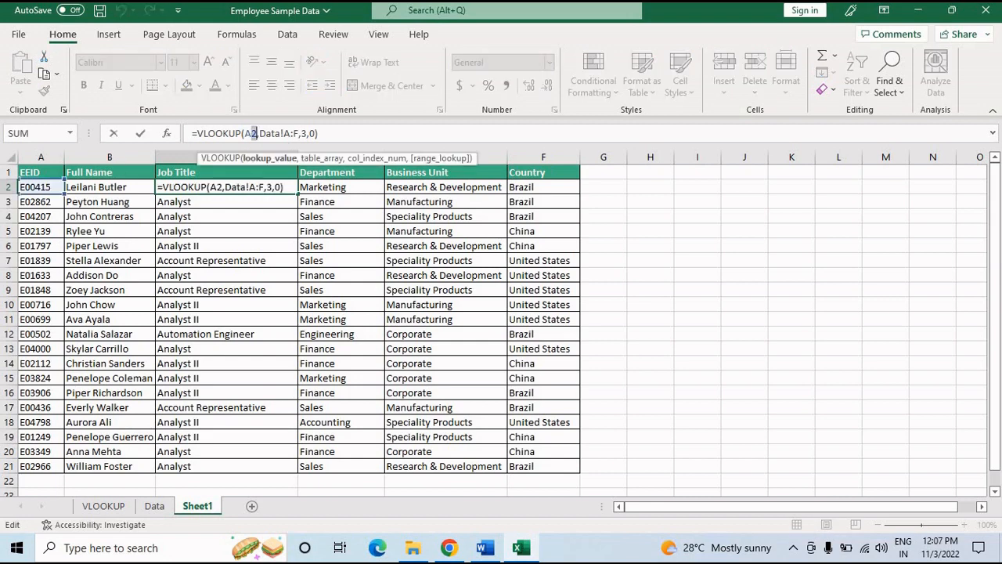
pyautogui.click(245, 133)
pyautogui.doubleClick(251, 134)
pyautogui.click(245, 134)
pyautogui.press('Return')
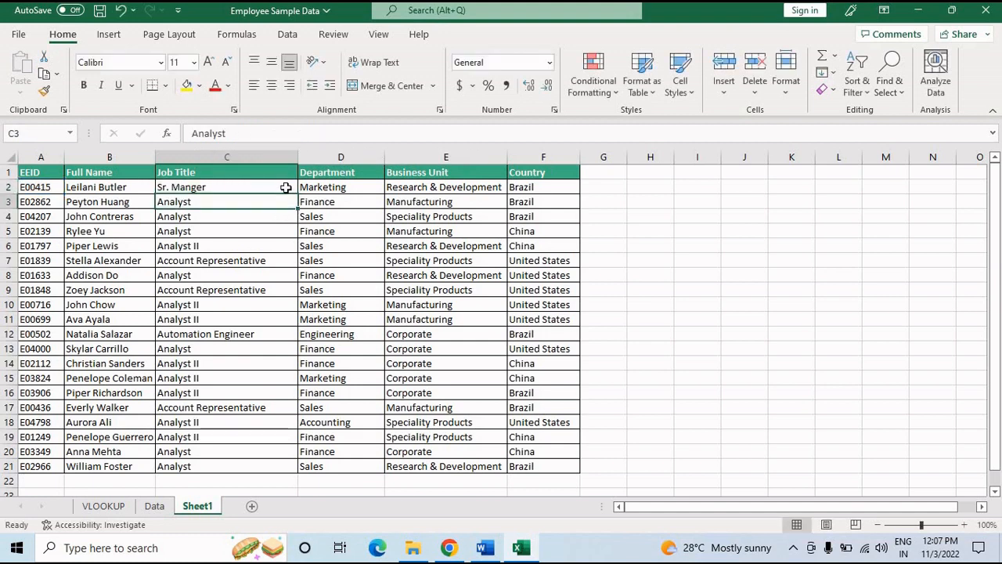
pyautogui.press('Up')
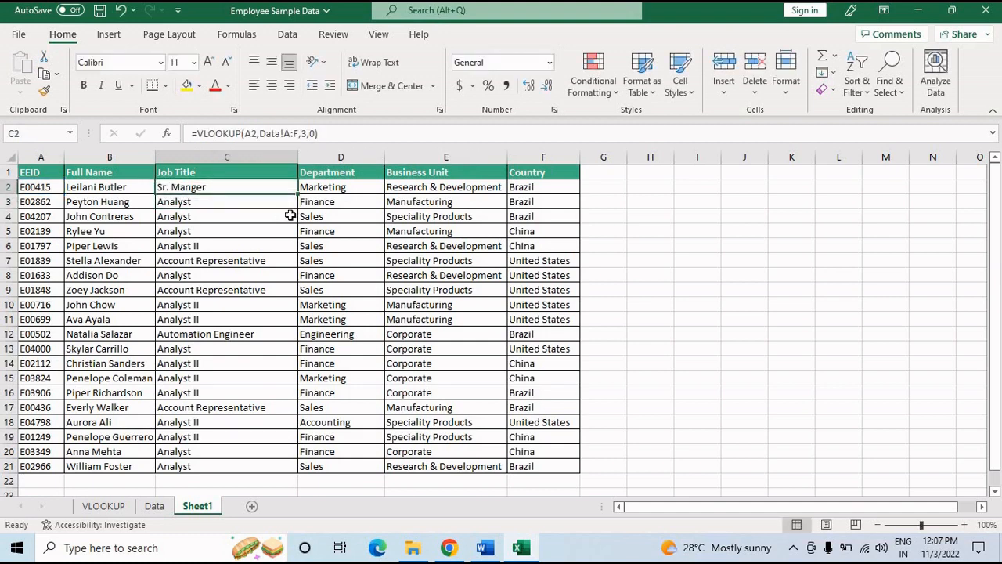
pyautogui.doubleClick(304, 134)
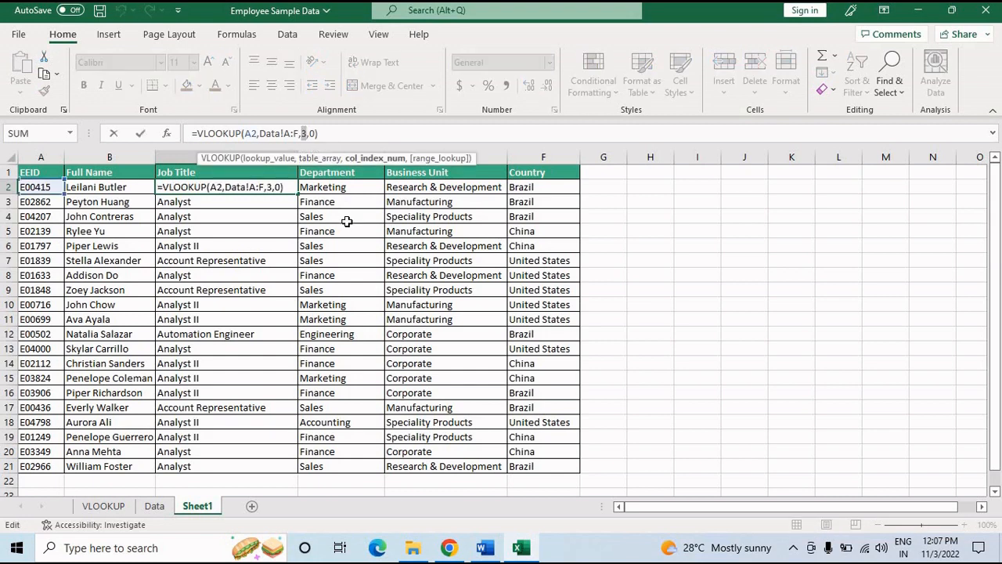
pyautogui.press('Return')
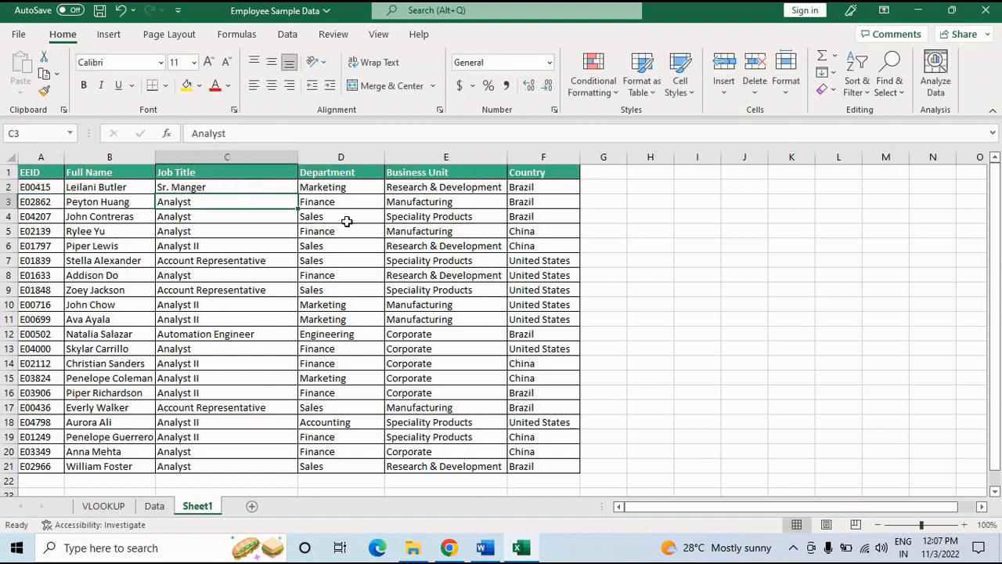
# Add a new worksheet and enter the formula =COLUMN(B1) in cell H9
pyautogui.click(254, 507)
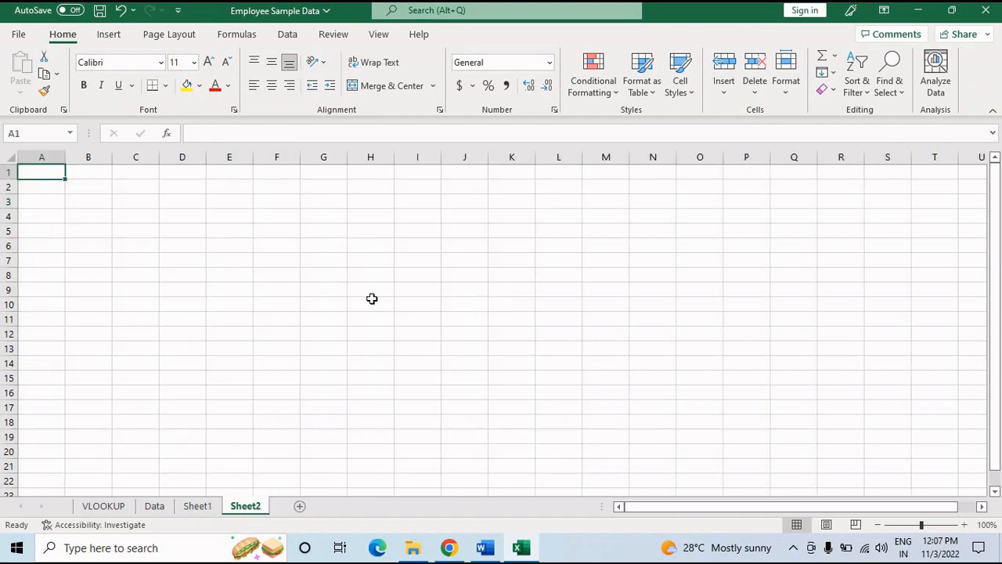
pyautogui.click(366, 291)
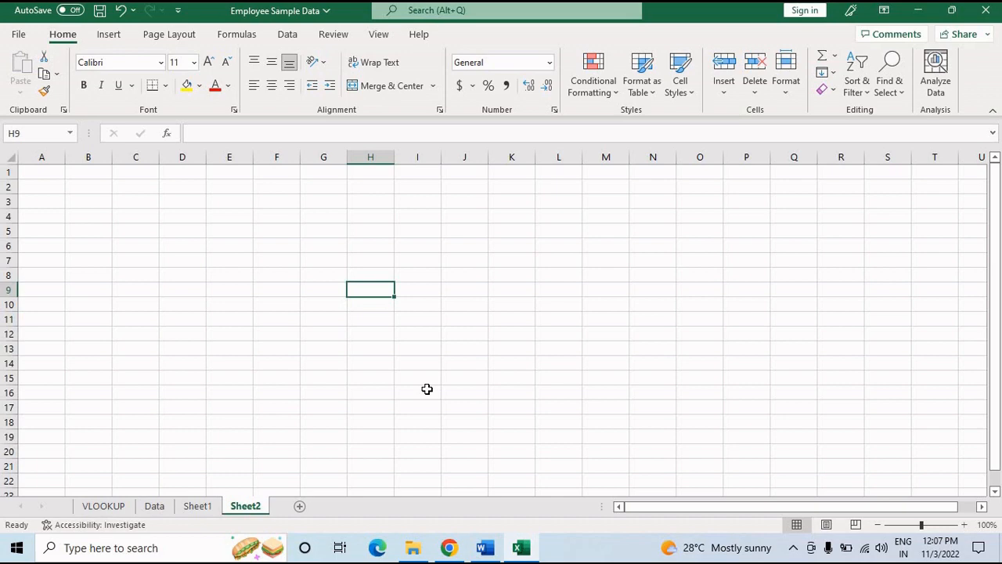
pyautogui.write('=cl')
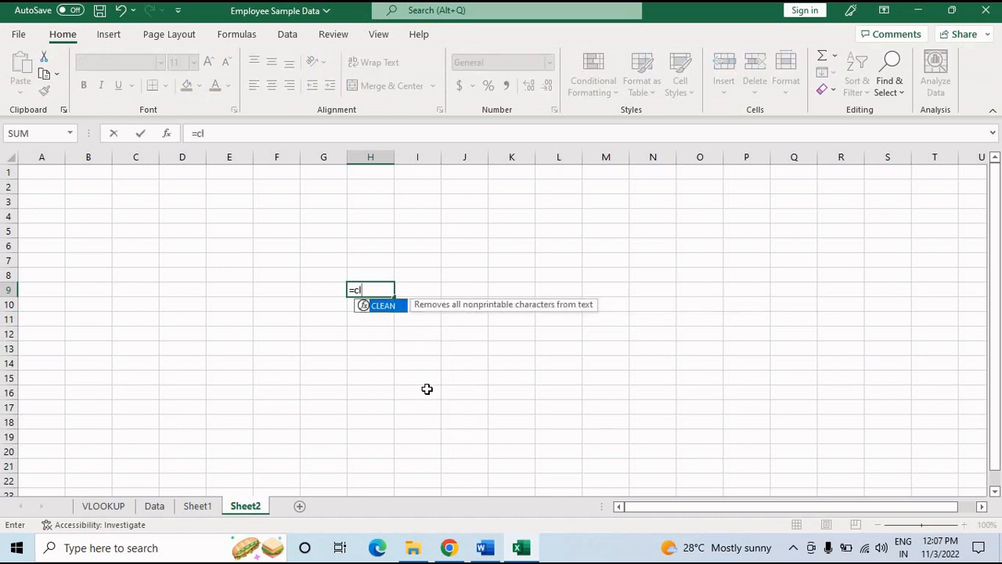
pyautogui.press('BackSpace')
pyautogui.write('o')
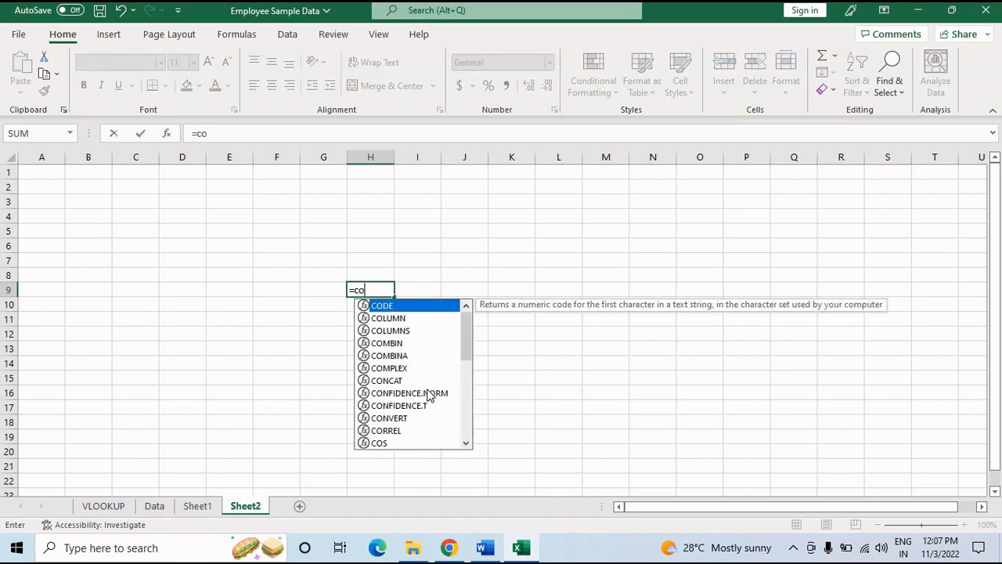
pyautogui.write('l')
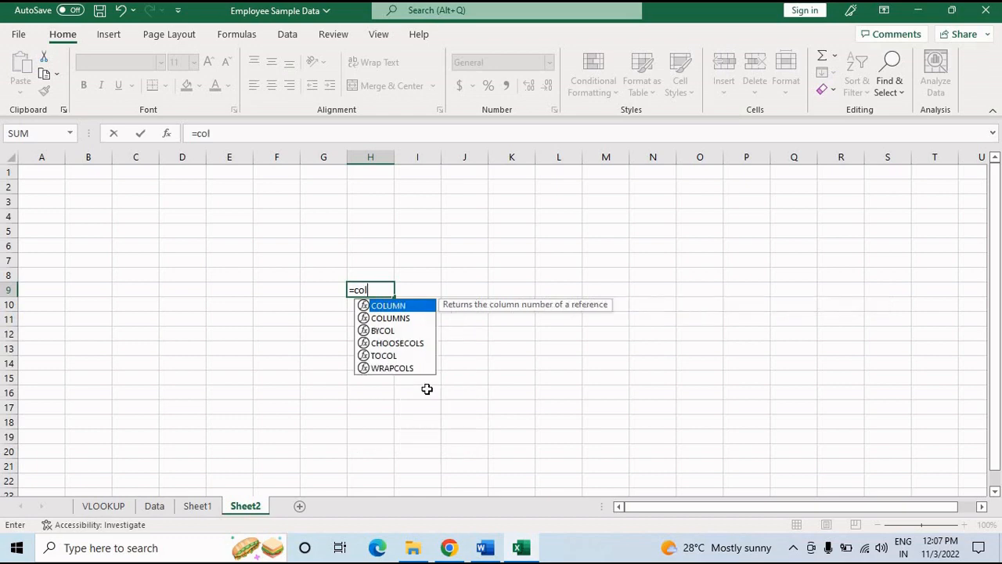
pyautogui.press('Tab')
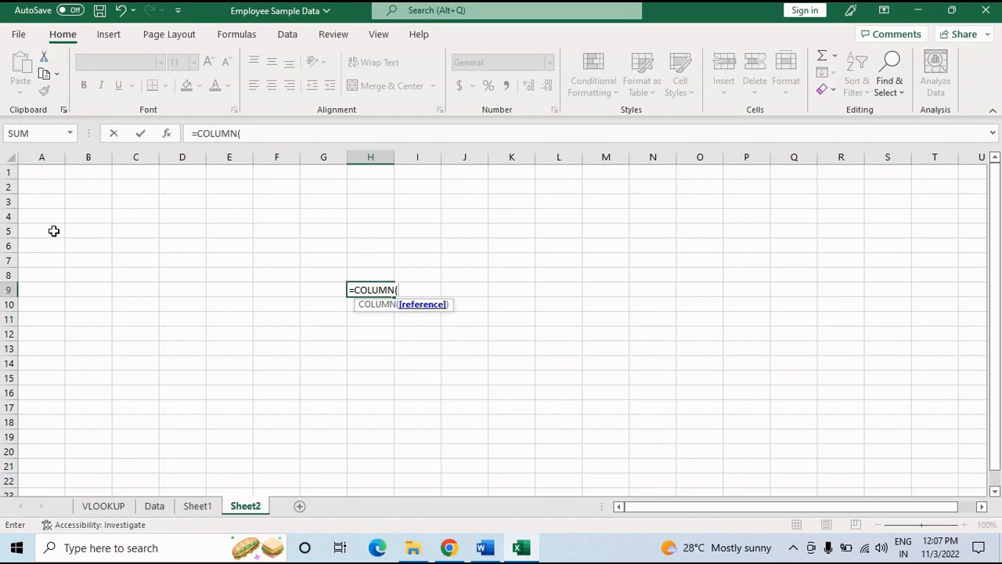
pyautogui.click(91, 175)
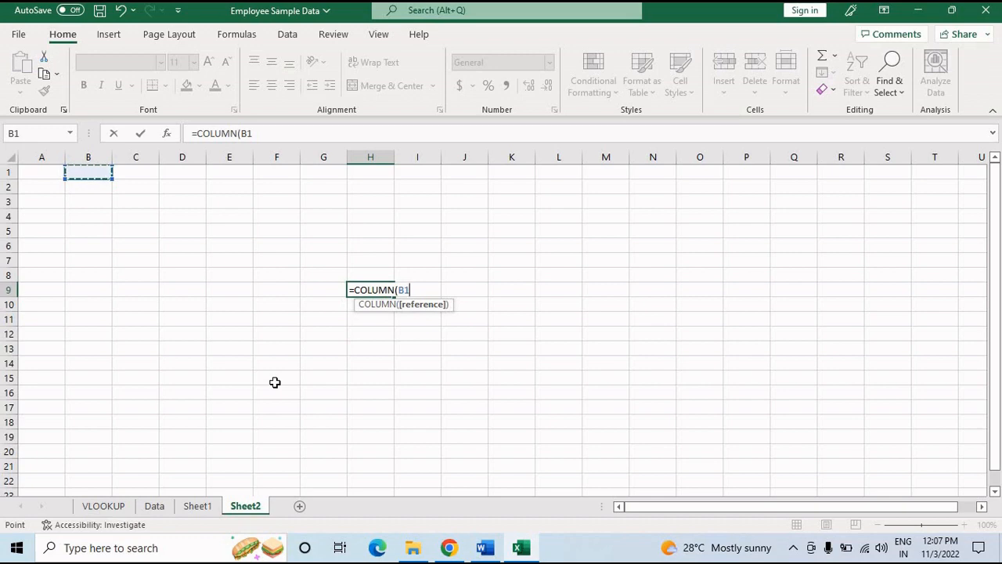
pyautogui.press('Return')
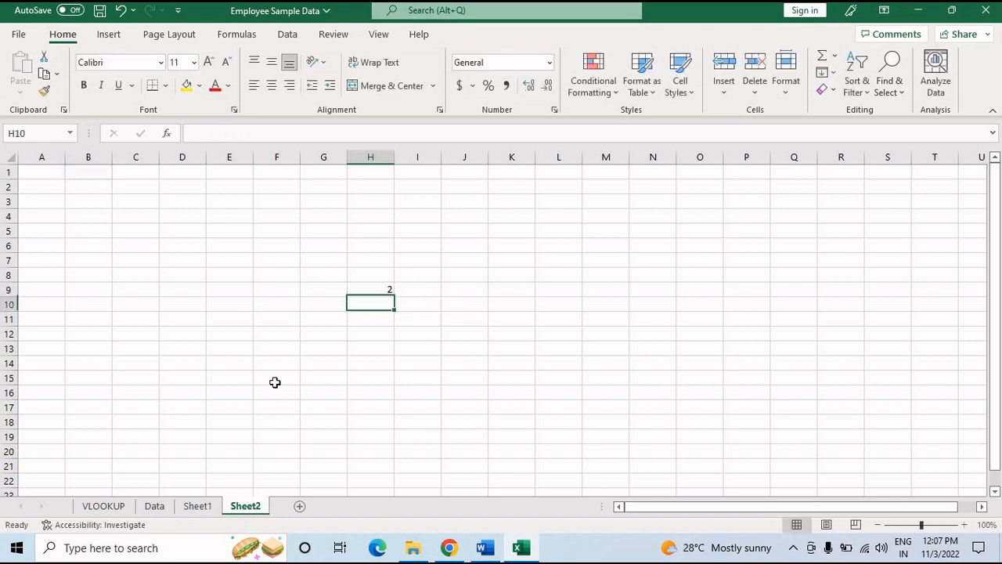
# Change the reference in the H9 COLUMN formula to A1
pyautogui.click(375, 290)
pyautogui.click(255, 134)
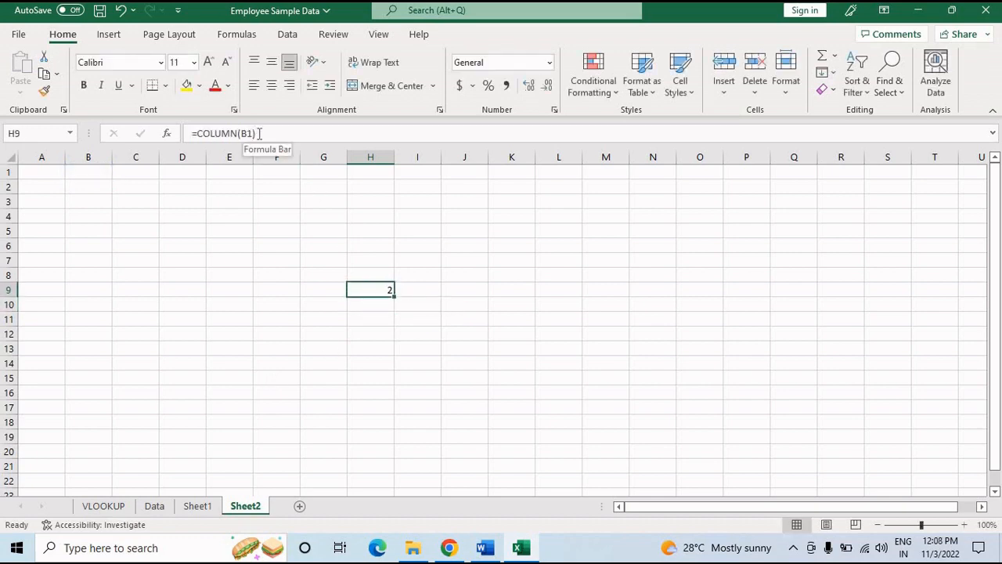
pyautogui.press('BackSpace')
pyautogui.press('BackSpace')
pyautogui.press('BackSpace')
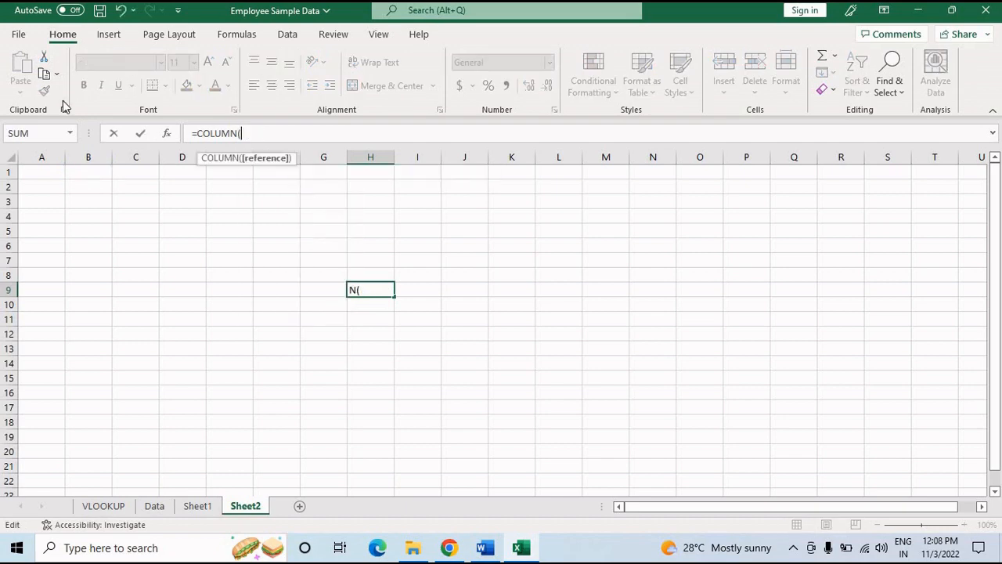
pyautogui.click(43, 171)
pyautogui.write(')')
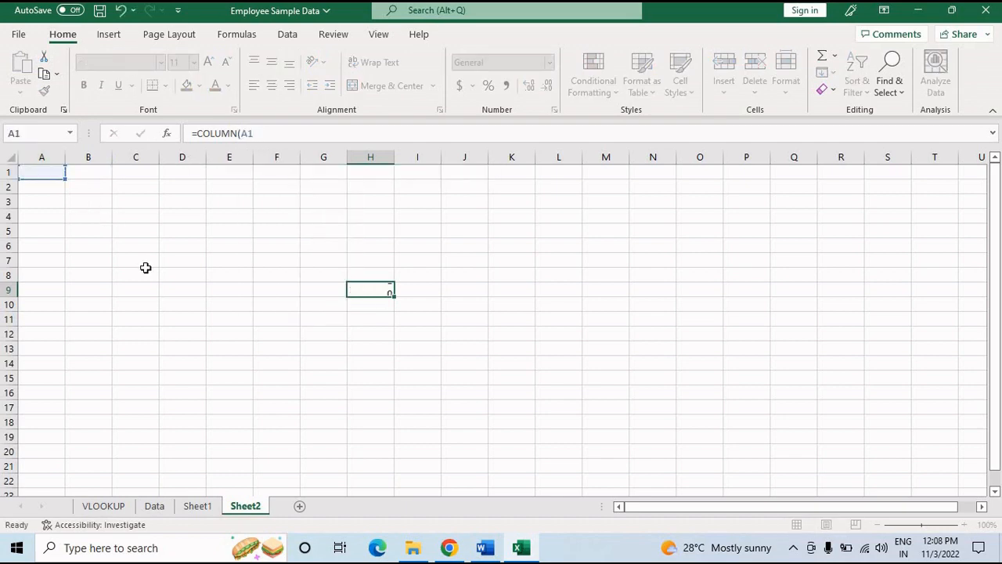
pyautogui.press('Return')
# Fill the COLUMN formula from H9 across to M9 and inspect the references in the filled cells through K9
pyautogui.click(382, 290)
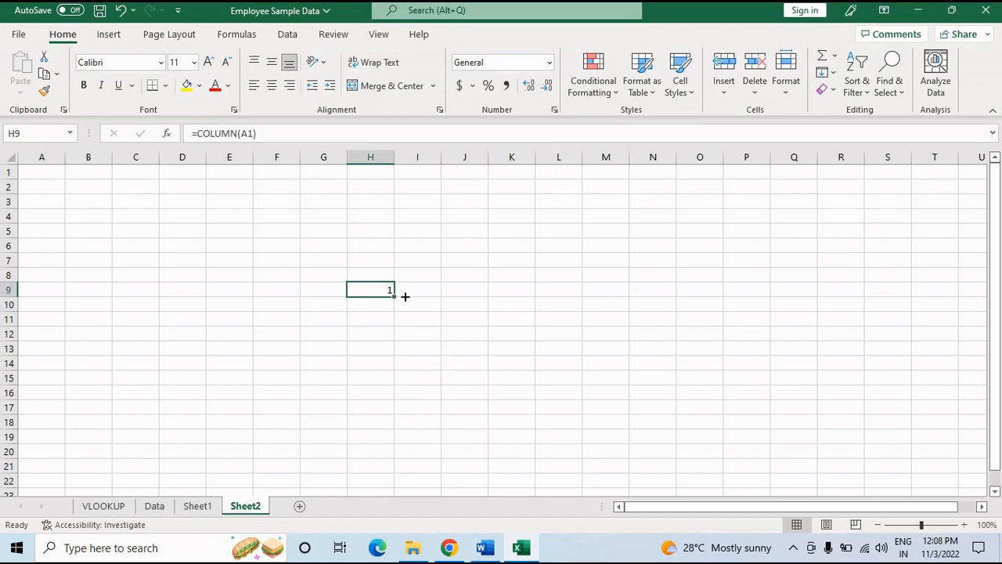
pyautogui.moveTo(396, 295); pyautogui.dragTo(637, 305)
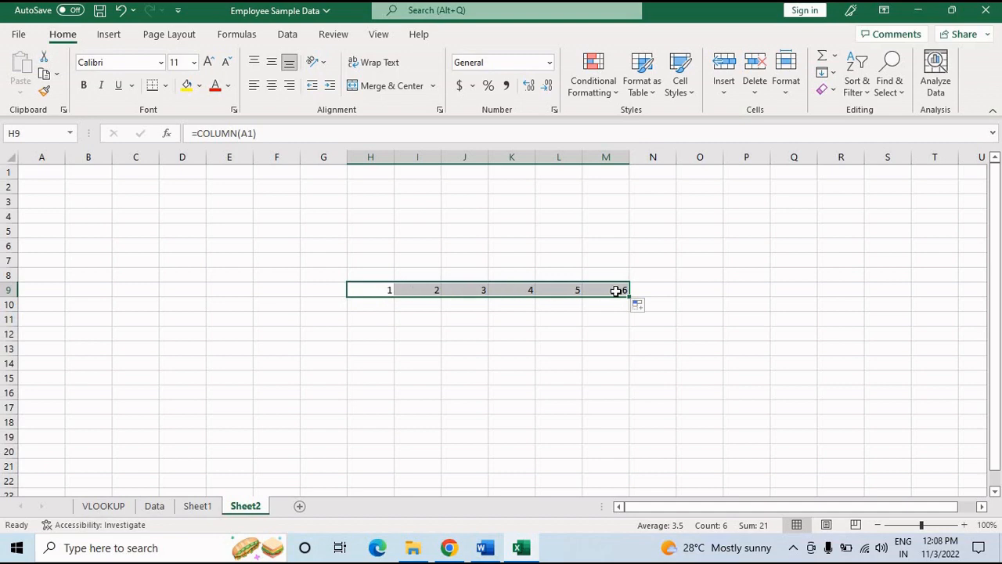
pyautogui.click(387, 293)
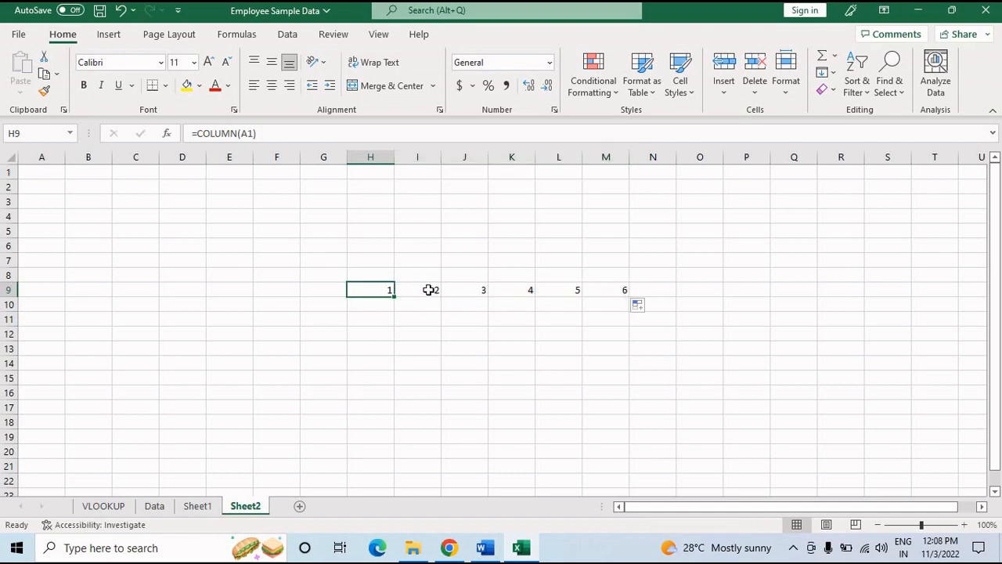
pyautogui.click(430, 289)
pyautogui.click(462, 290)
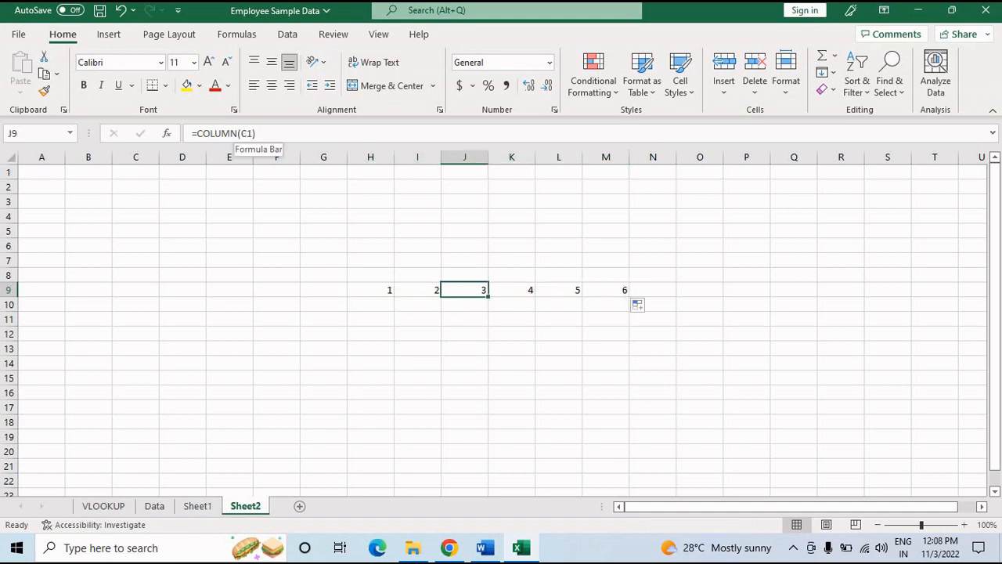
pyautogui.click(518, 289)
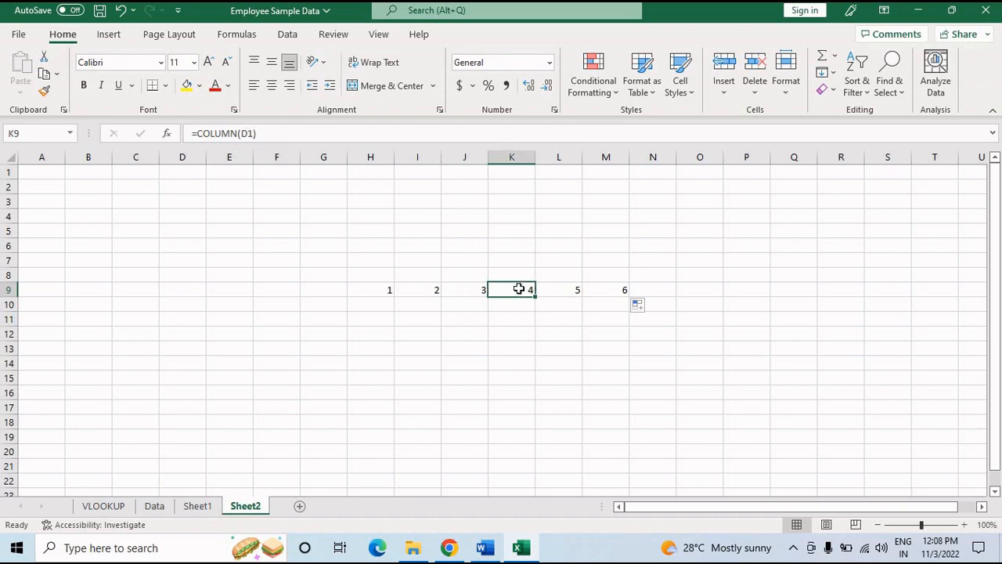
# Fill the COLUMN formula from H9 down to H12
pyautogui.click(390, 290)
pyautogui.moveTo(396, 295); pyautogui.dragTo(393, 344)
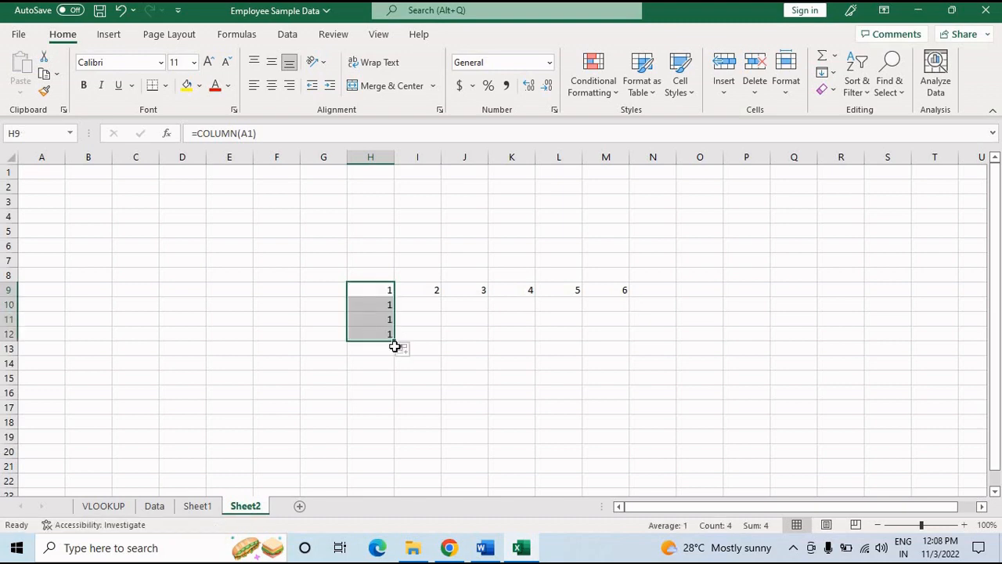
pyautogui.click(383, 292)
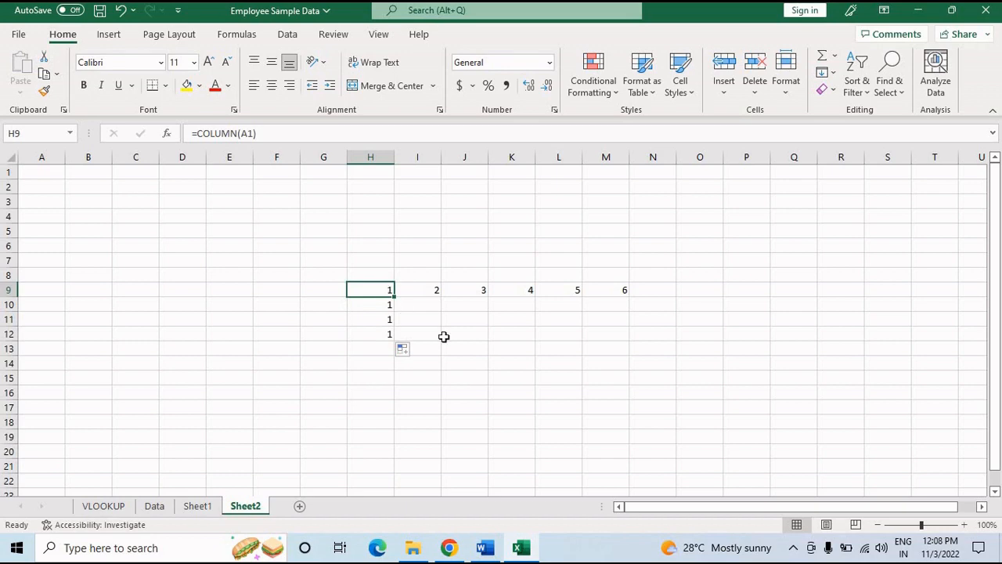
# Replace the column index in Sheet1's C2 VLOOKUP formula with COLUMN(C1)
pyautogui.click(197, 505)
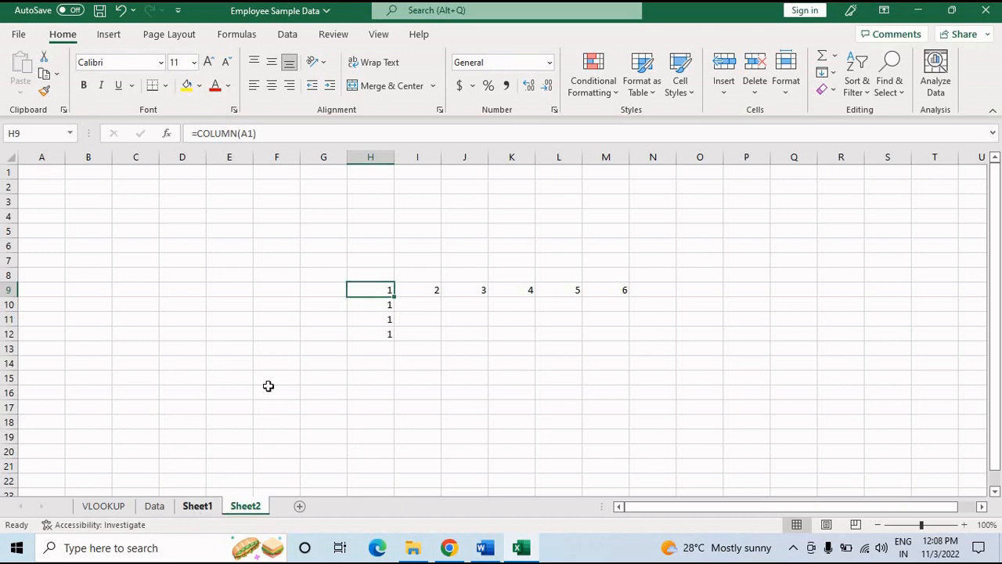
pyautogui.click(238, 188)
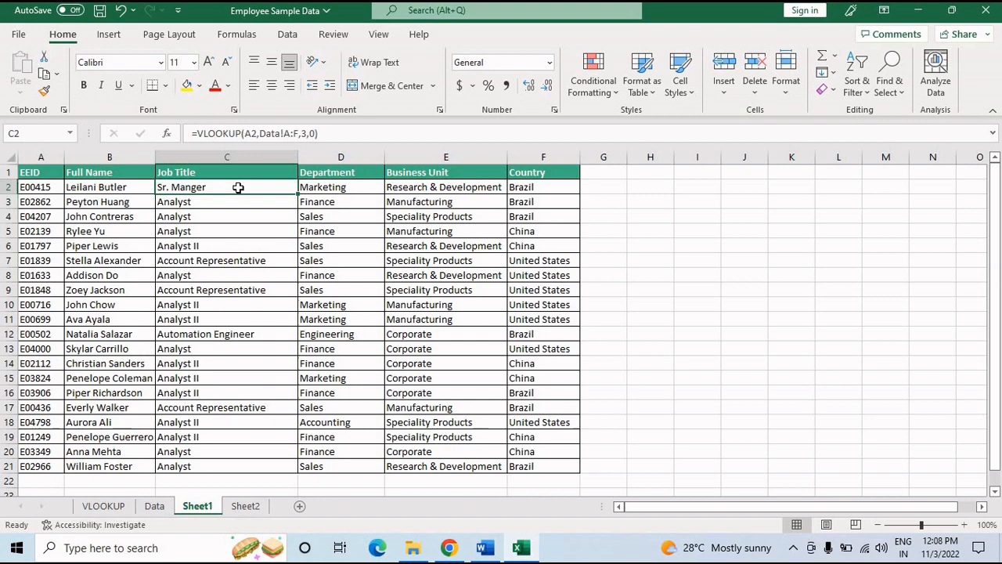
pyautogui.click(303, 134)
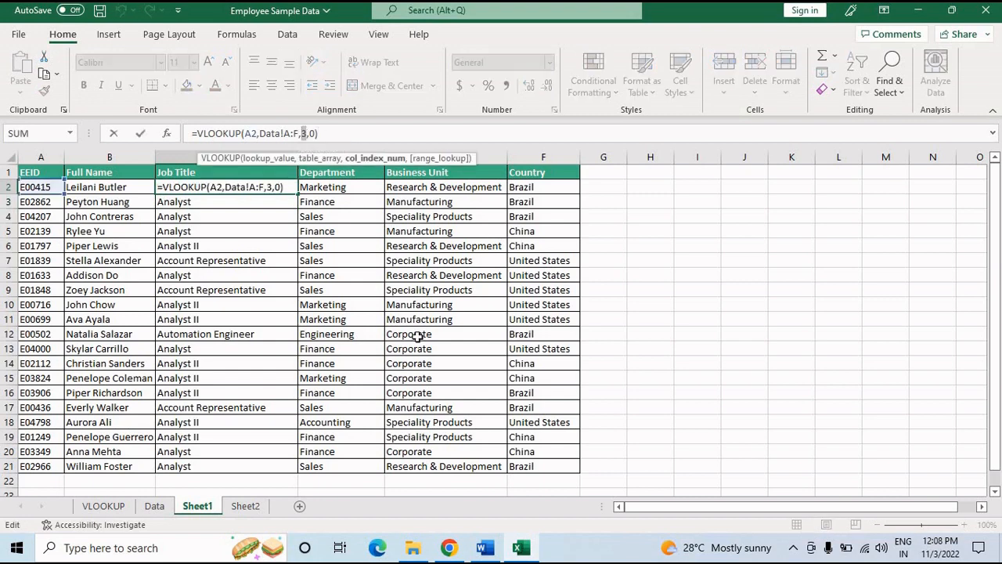
pyautogui.write('co')
pyautogui.write('l')
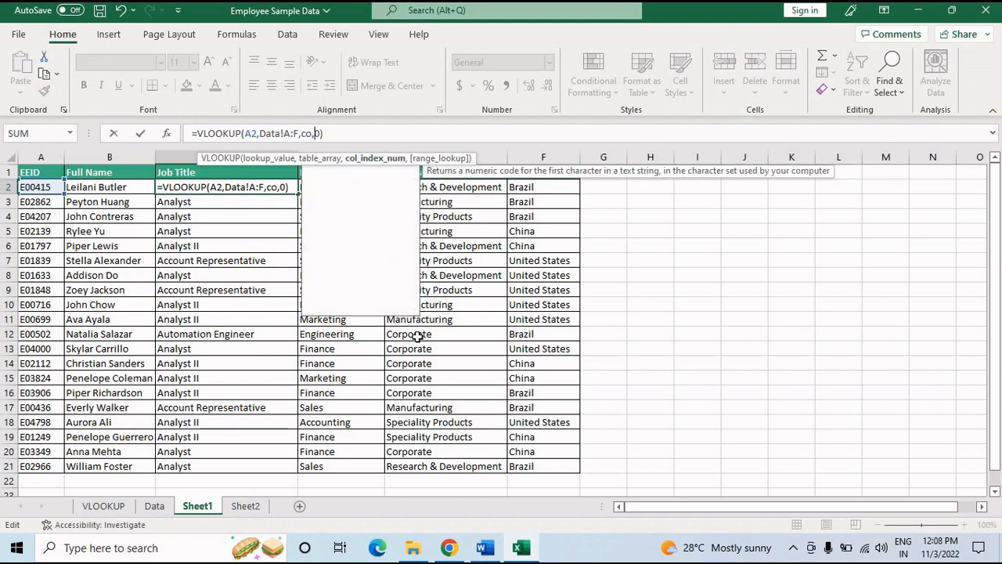
pyautogui.press('Tab')
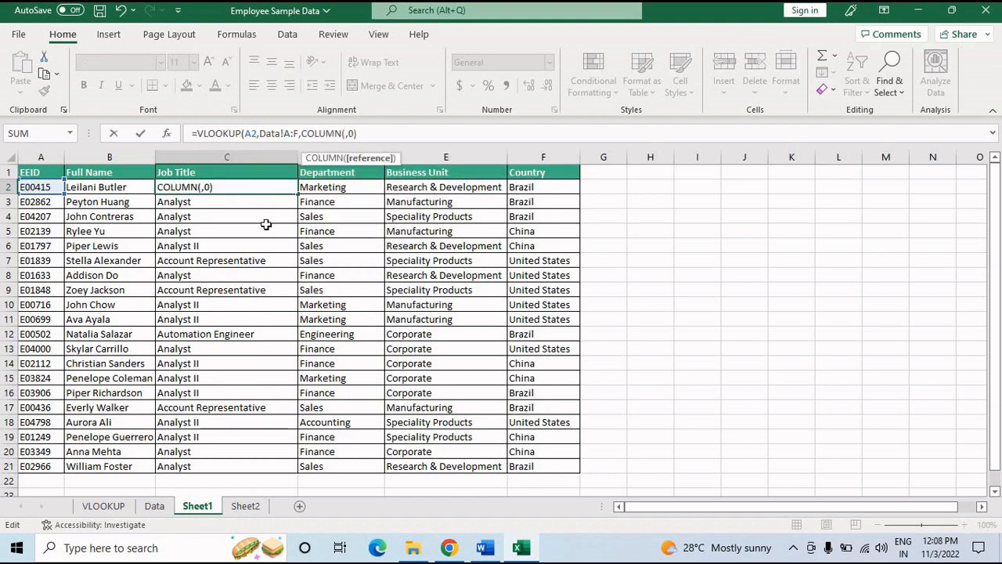
pyautogui.click(231, 170)
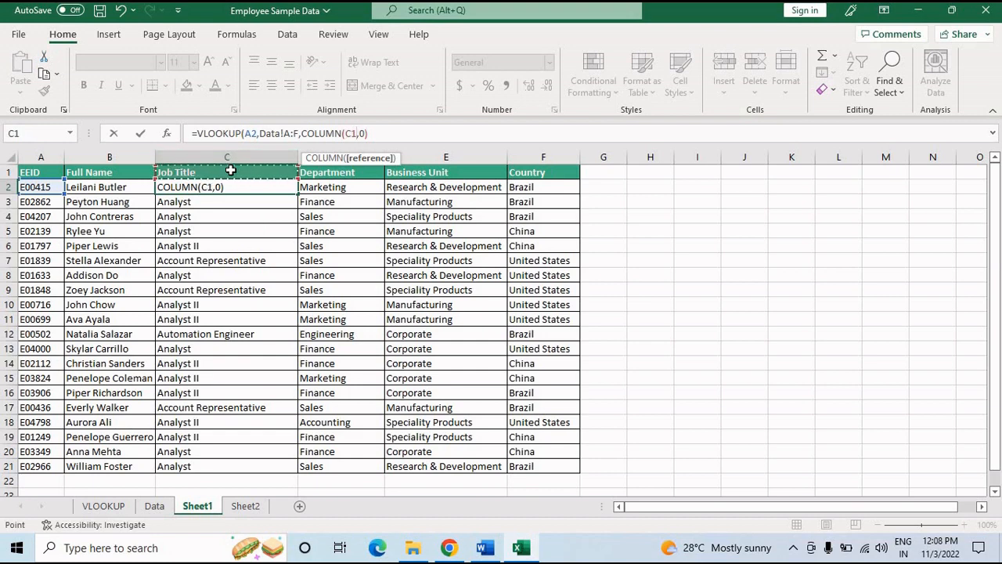
pyautogui.write(')')
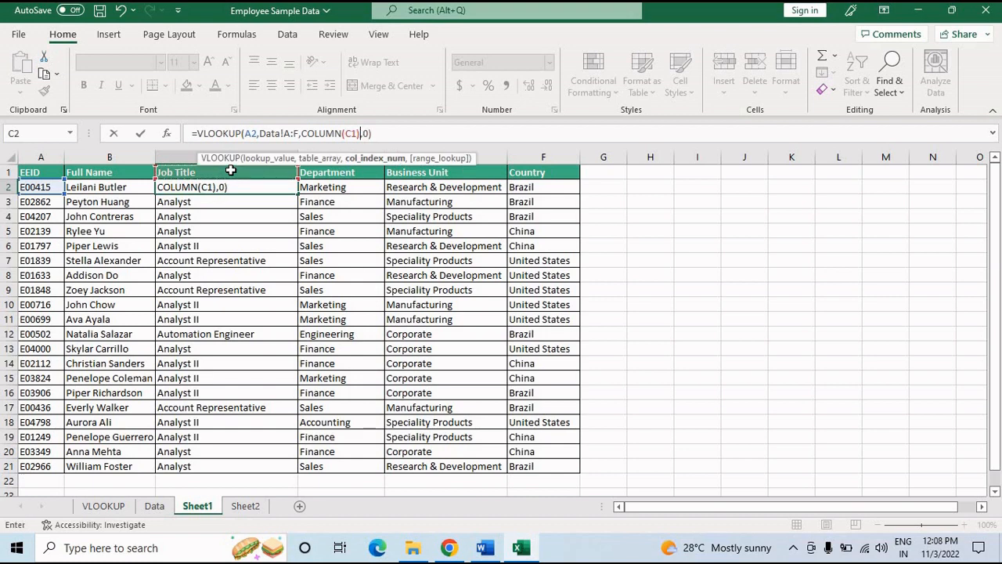
pyautogui.click(391, 133)
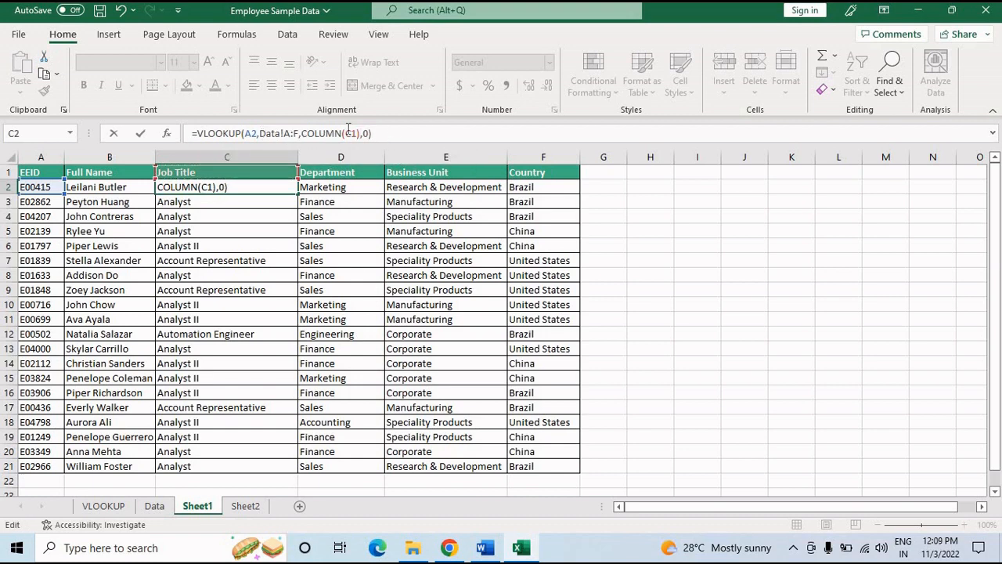
# Lock only the column of the lookup value in the C2 VLOOKUP formula so it reads $A2
pyautogui.click(245, 133)
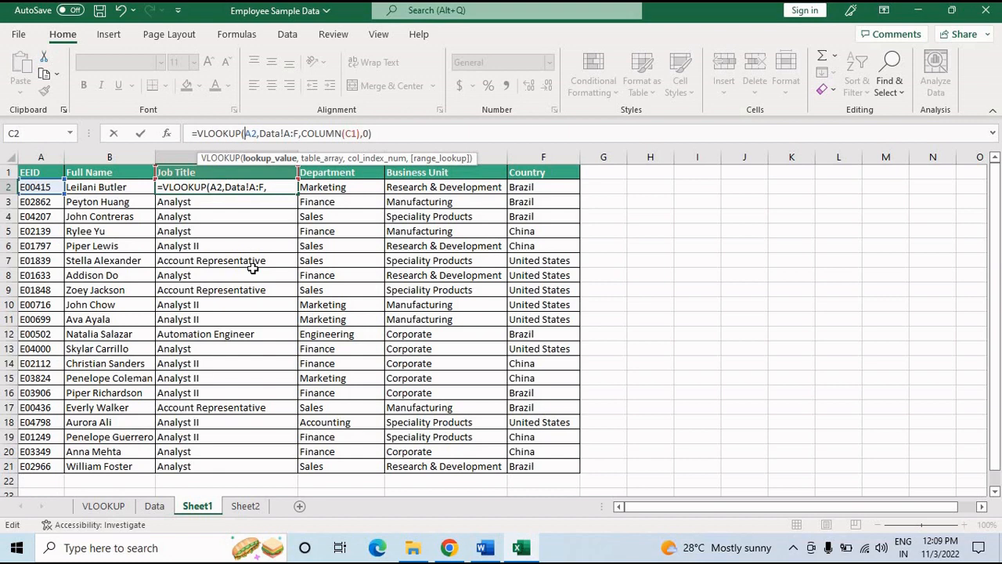
pyautogui.press('F4')
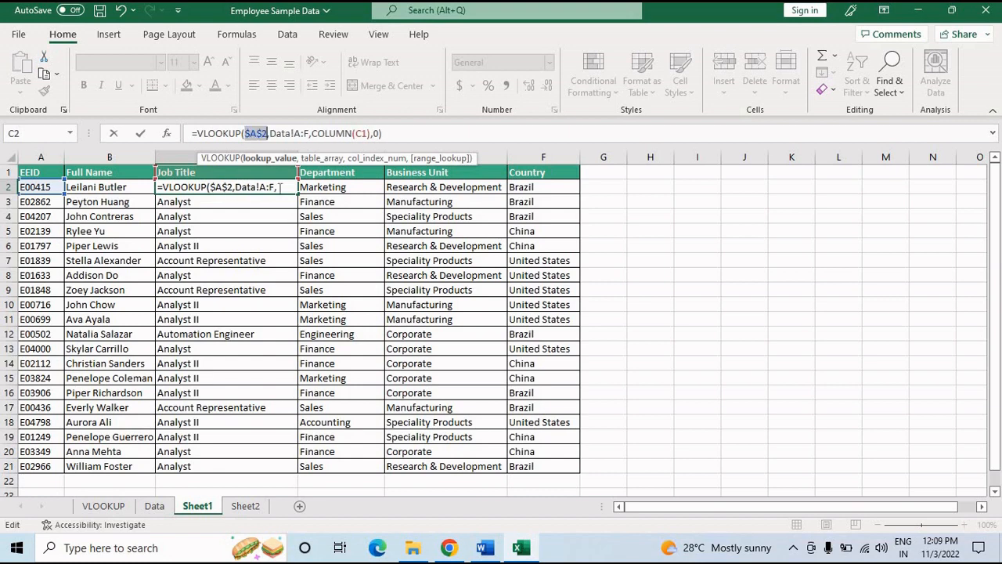
pyautogui.press('F4')
pyautogui.press('F4')
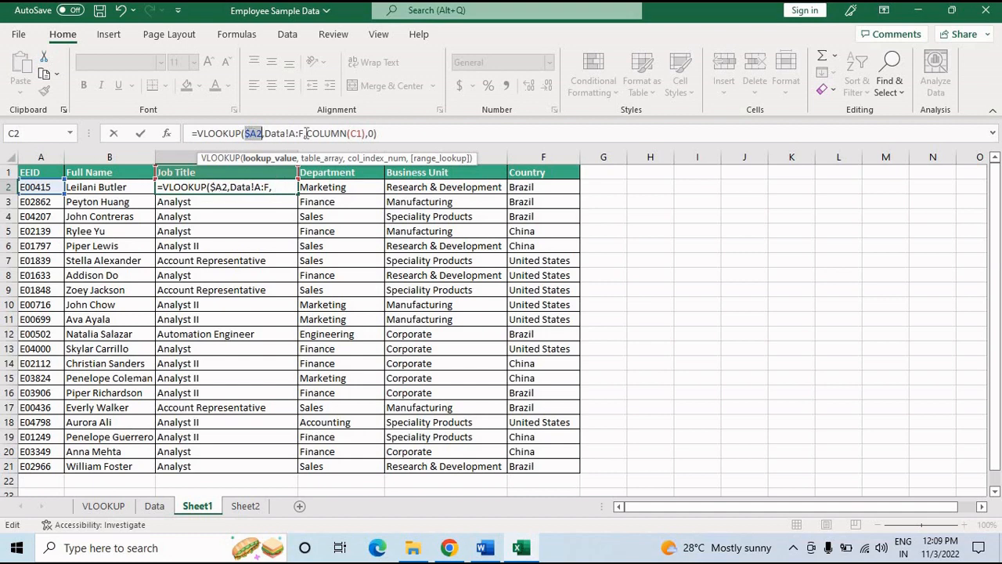
# Make the table range in the C2 VLOOKUP formula absolute as Data!$A:$F and commit the formula
pyautogui.click(294, 133)
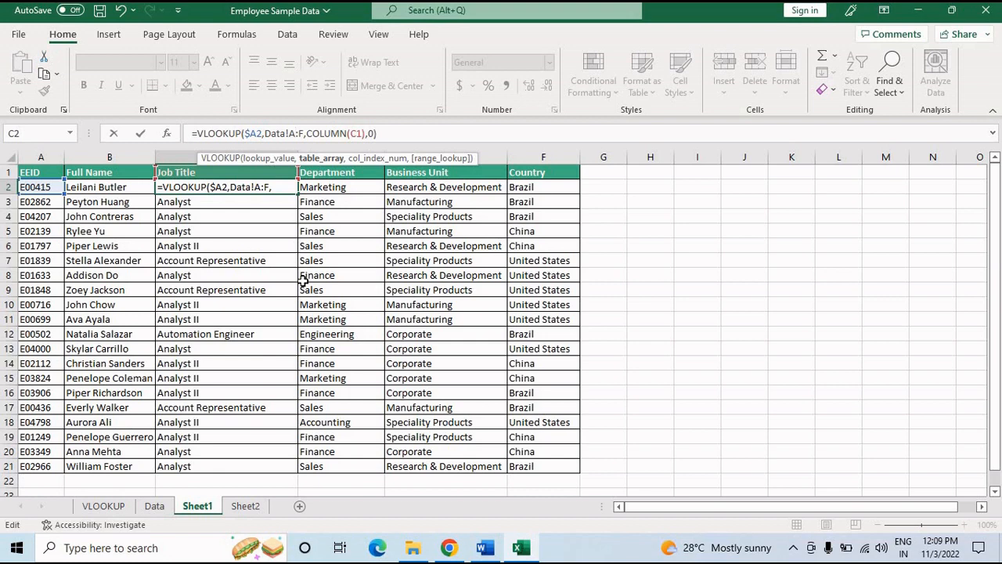
pyautogui.press('F4')
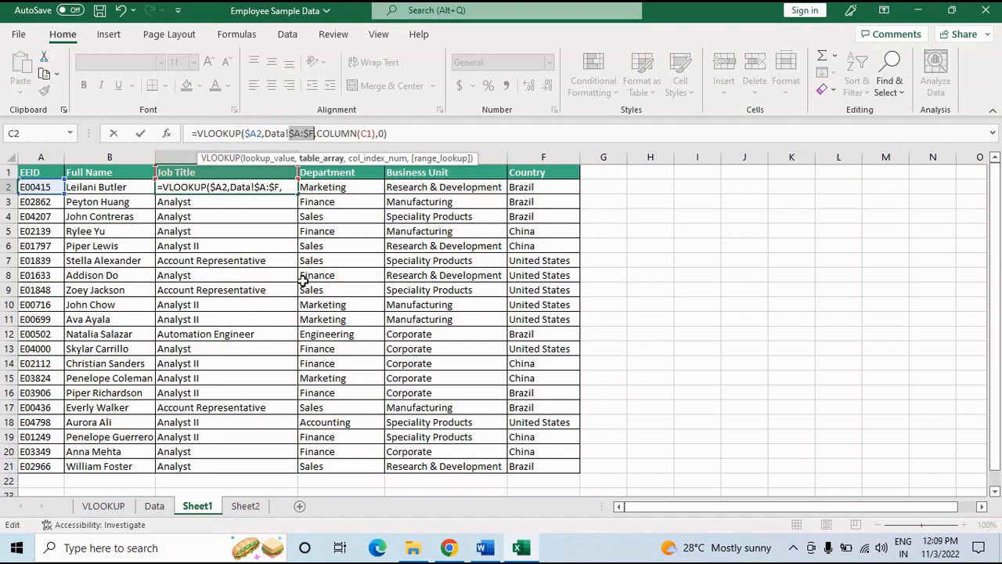
pyautogui.click(426, 134)
pyautogui.press('Return')
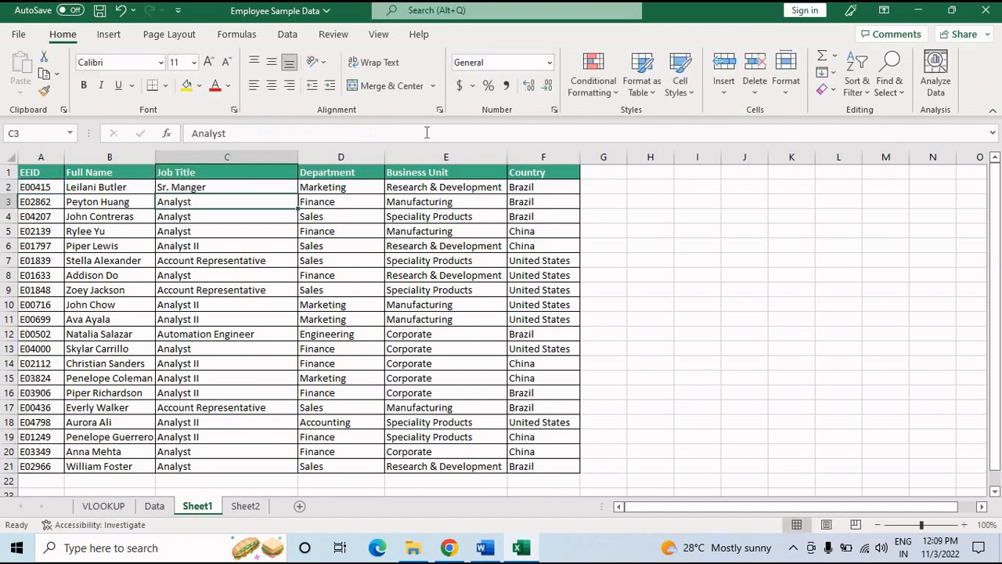
# Fill the C2 VLOOKUP formula across row 2 to the Country column in F2
pyautogui.click(267, 187)
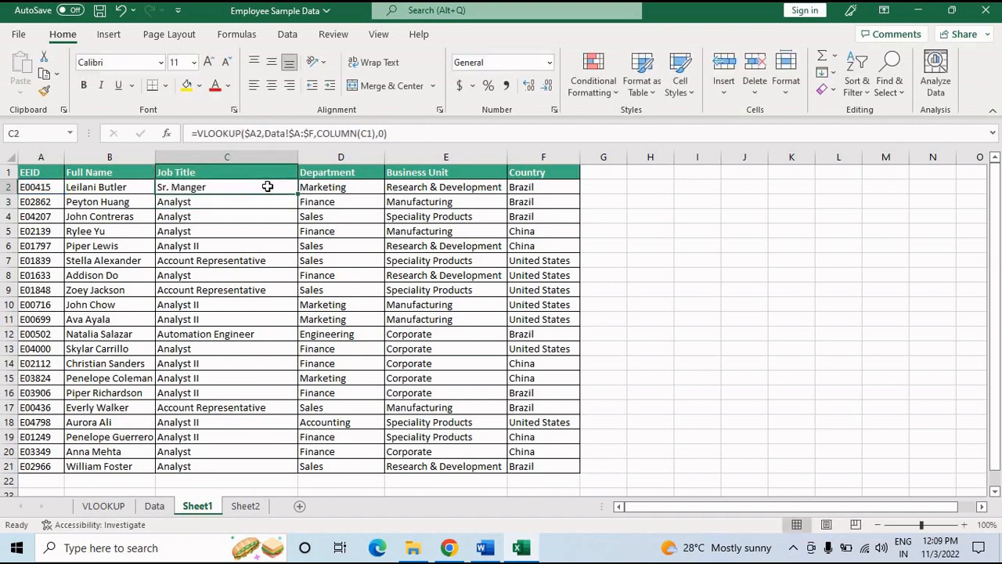
pyautogui.moveTo(298, 195); pyautogui.dragTo(534, 235)
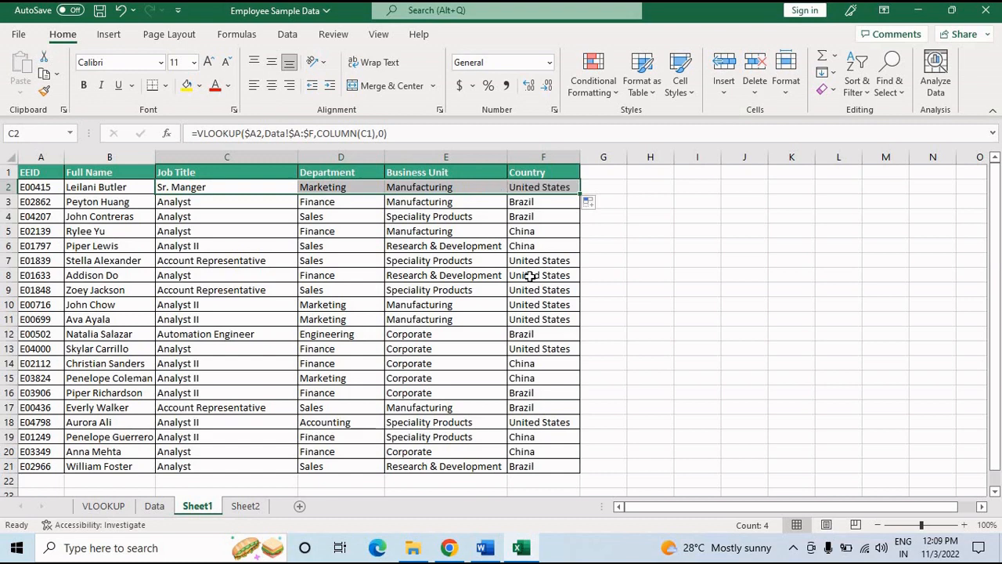
pyautogui.click(245, 187)
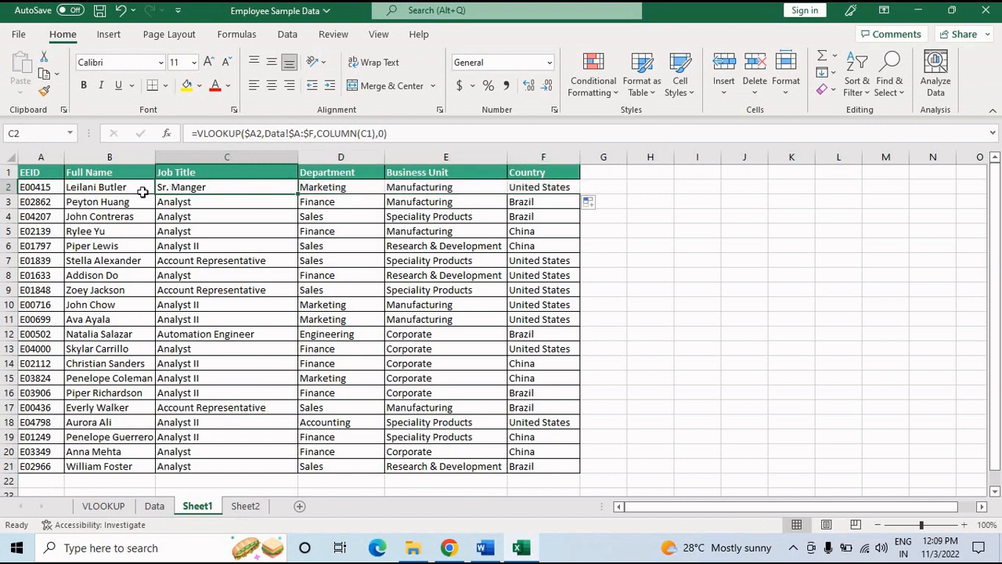
pyautogui.click(406, 188)
# Copy the employee ID in A2 and check the row 2 results against its matching row in the Data sheet
pyautogui.click(40, 189)
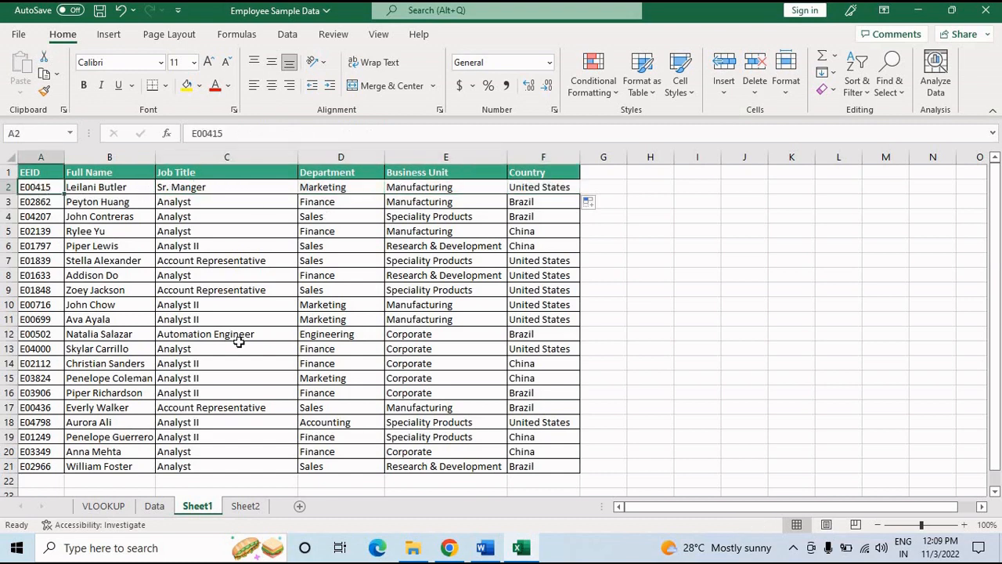
pyautogui.hotkey('ctrl', 'c')
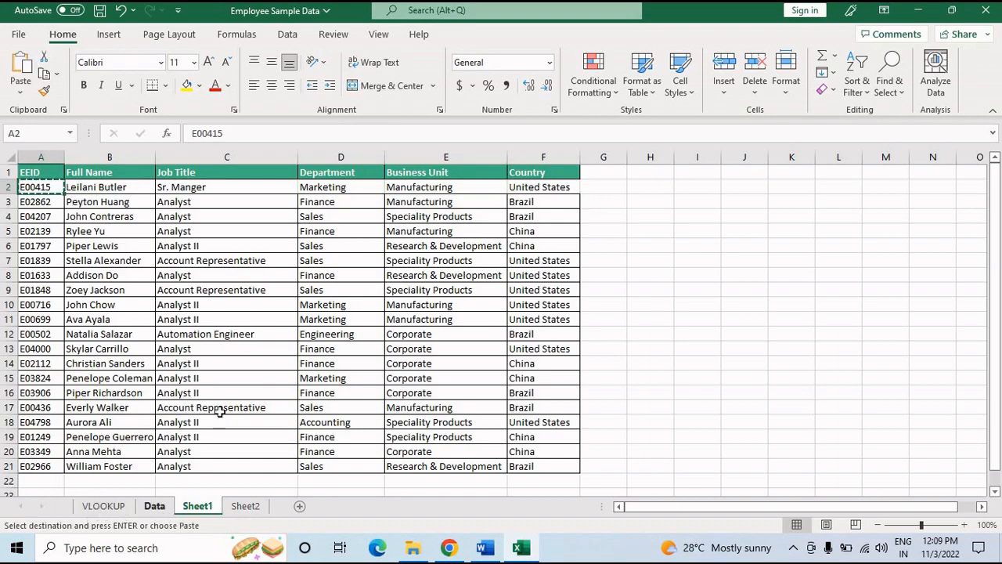
pyautogui.hotkey('ctrl', 'pageup')
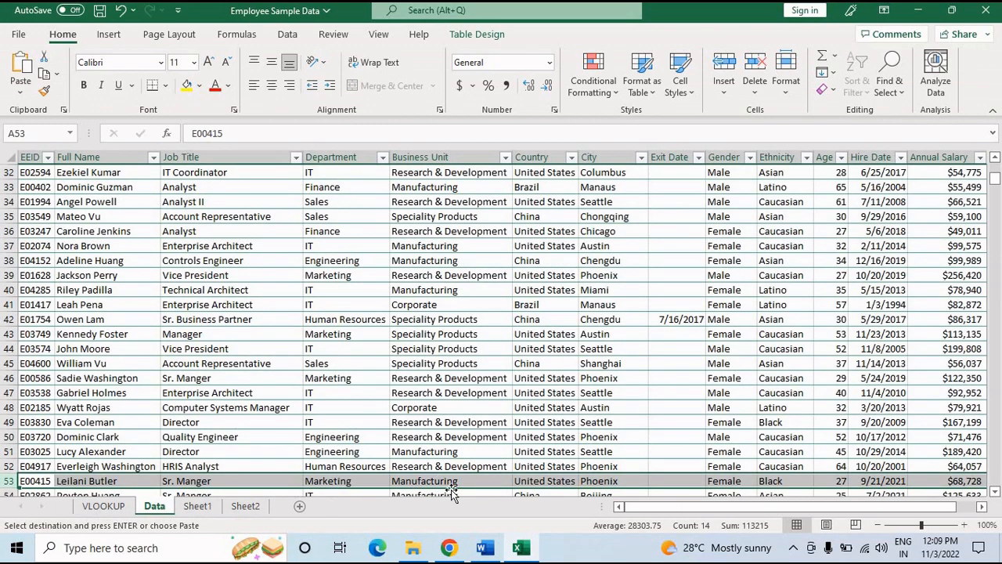
pyautogui.click(197, 505)
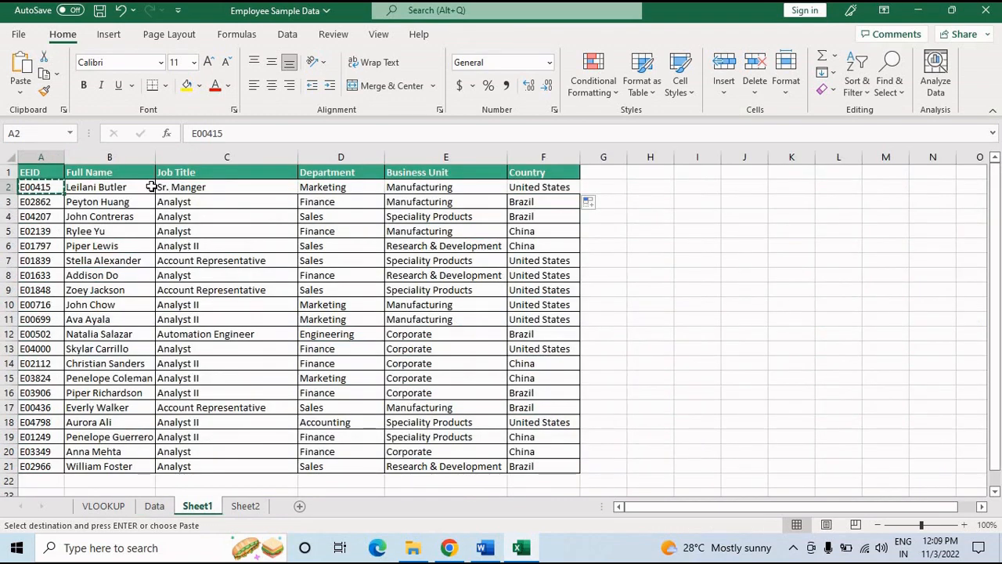
# Fill the VLOOKUP formulas from C2:F2 down through row 21 in Sheet1
pyautogui.moveTo(205, 187); pyautogui.dragTo(539, 188)
pyautogui.hotkey('ctrl', 'shift', 'Down')
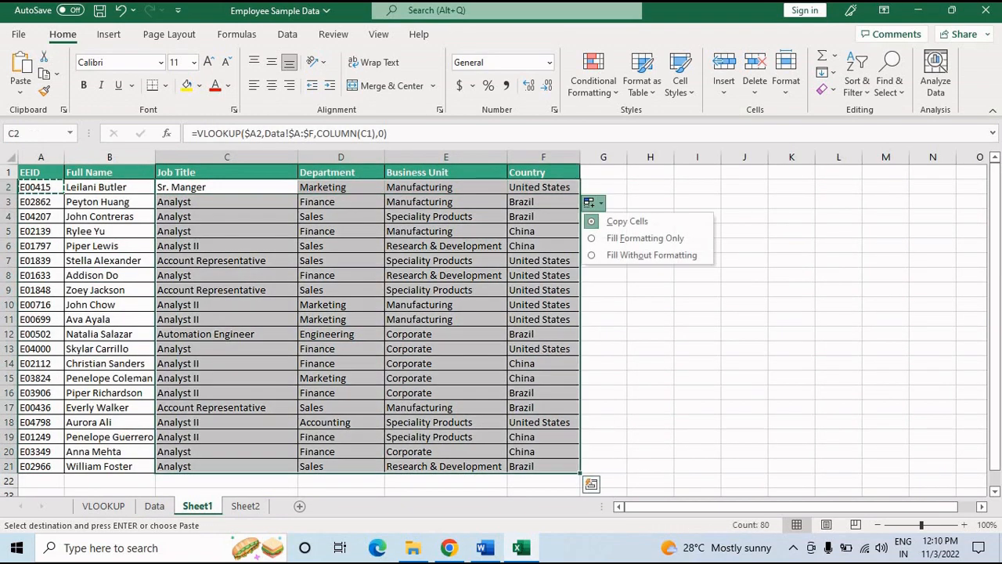
pyautogui.click(462, 280)
pyautogui.moveTo(218, 187); pyautogui.dragTo(546, 464)
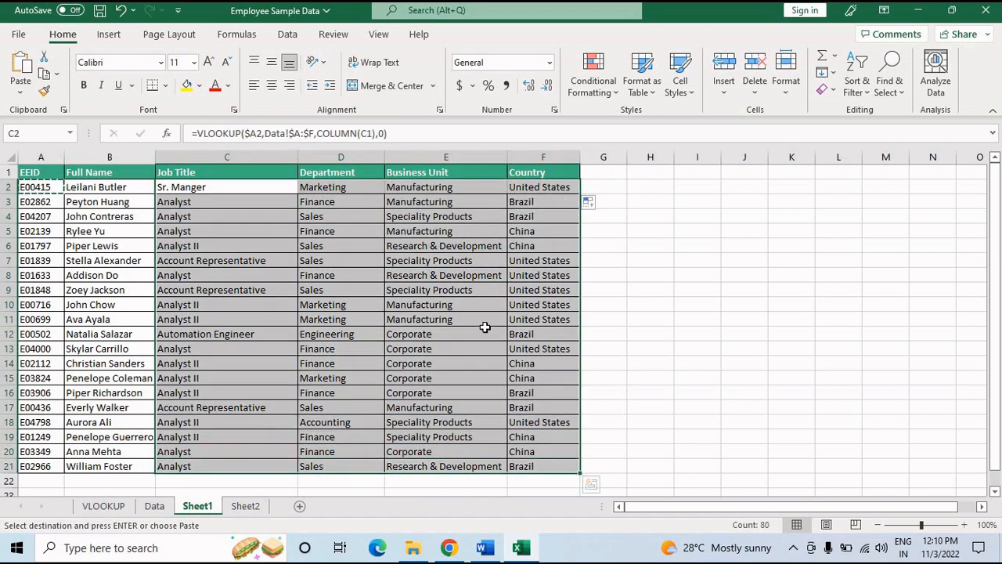
pyautogui.press('Return')
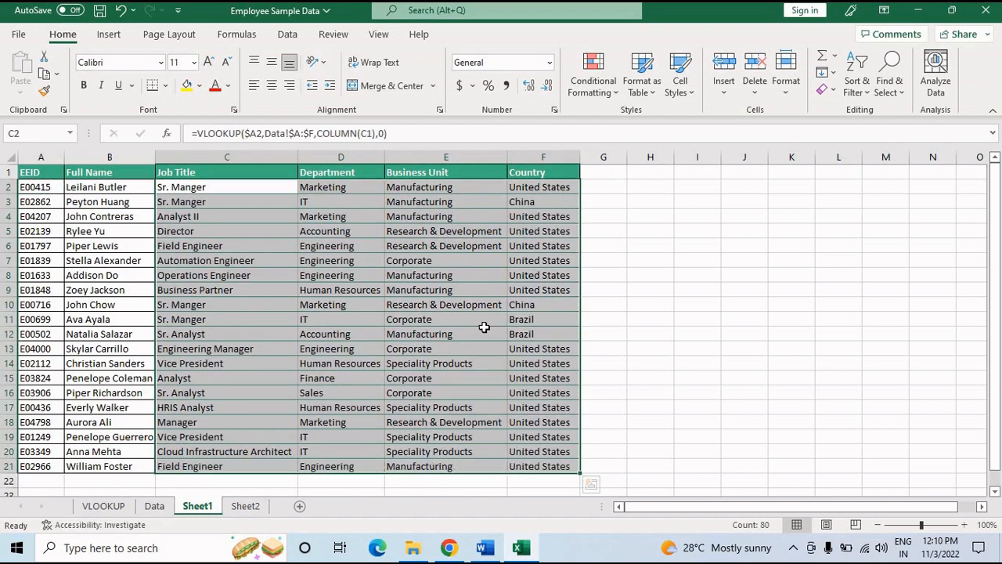
pyautogui.click(250, 331)
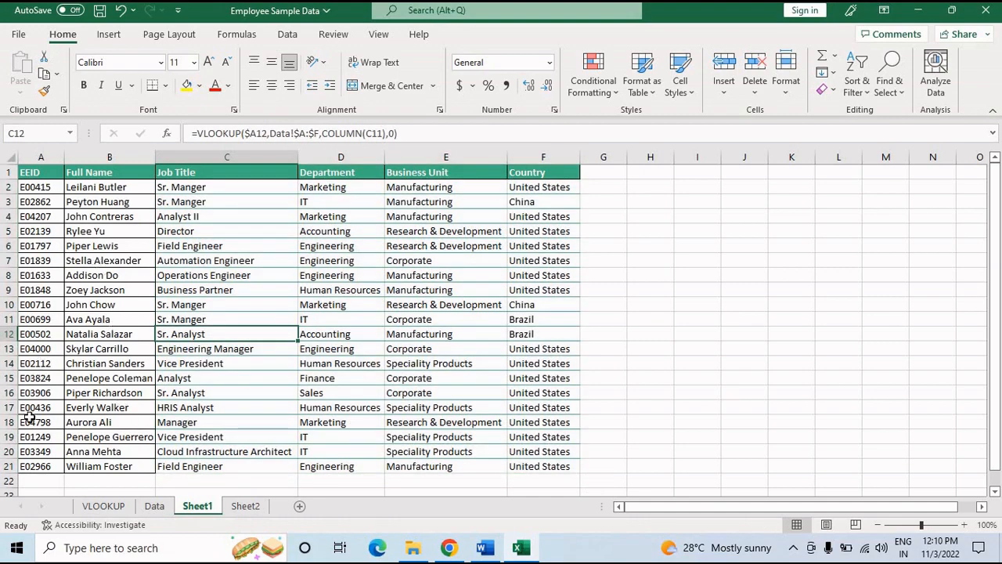
# Copy the employee ID from A16 in Sheet1 and find its record in the Data sheet
pyautogui.click(35, 392)
pyautogui.hotkey('ctrl', 'c')
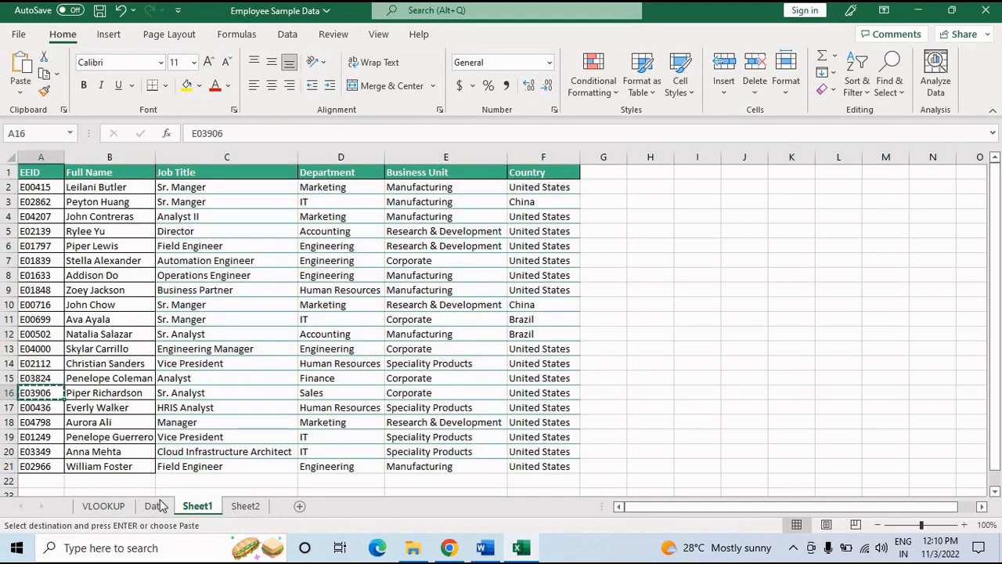
pyautogui.click(154, 506)
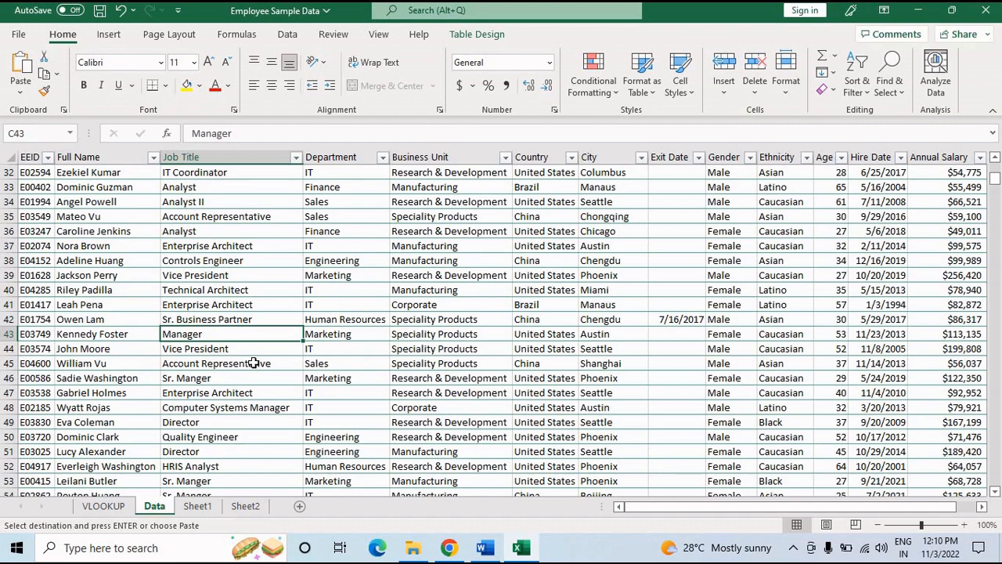
pyautogui.hotkey('ctrl', 'f')
pyautogui.hotkey('ctrl', 'v')
pyautogui.click(501, 395)
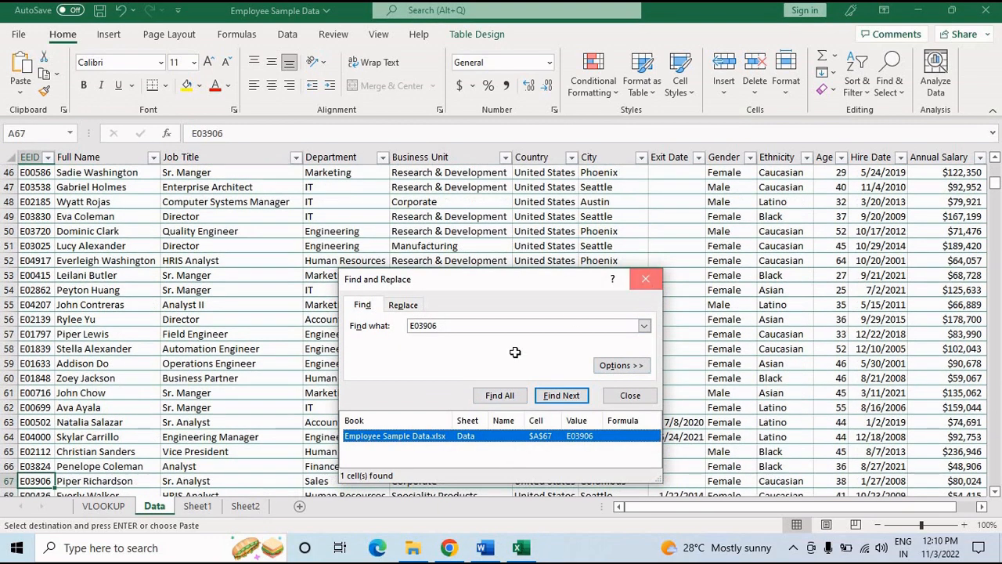
pyautogui.press('Escape')
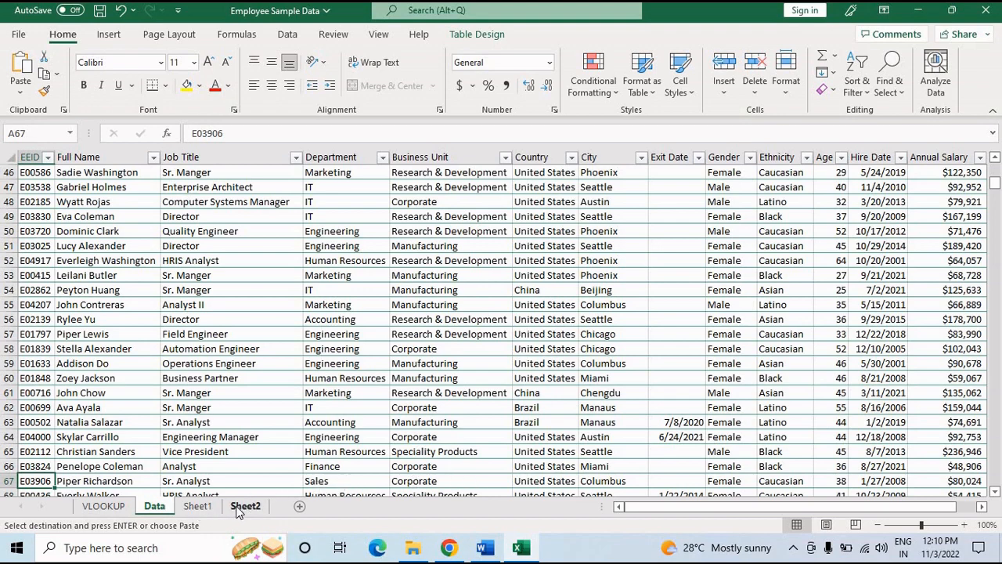
# Compare the job title, department, business unit and country in Sheet1's row 16 with row 67 of the Data sheet
pyautogui.click(197, 506)
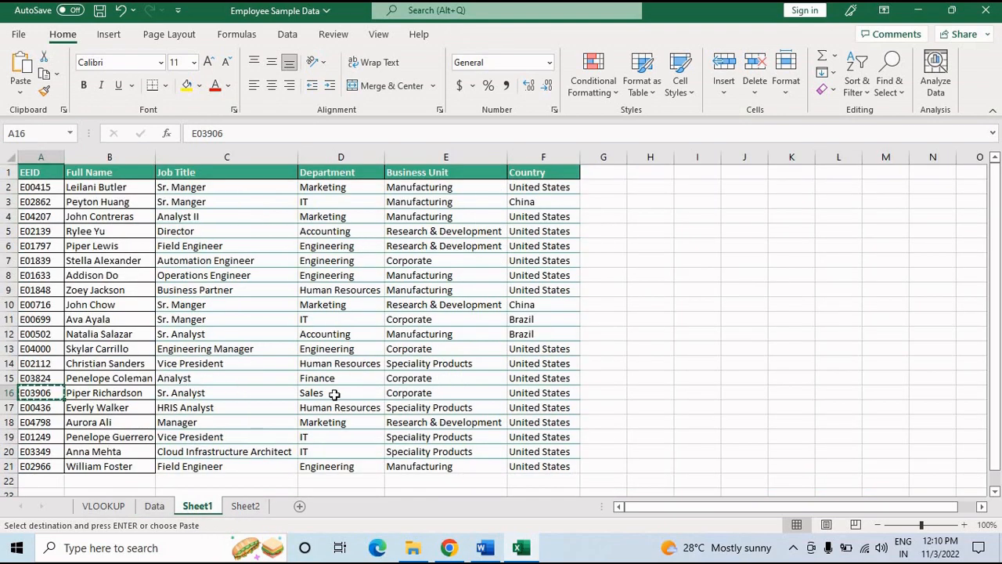
pyautogui.click(235, 394)
pyautogui.click(327, 394)
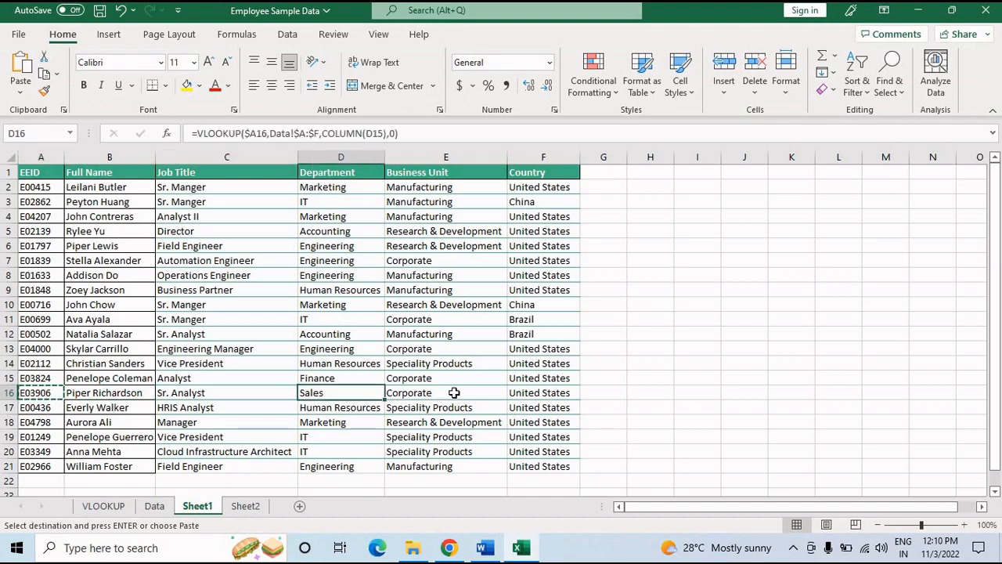
pyautogui.click(454, 392)
pyautogui.click(548, 394)
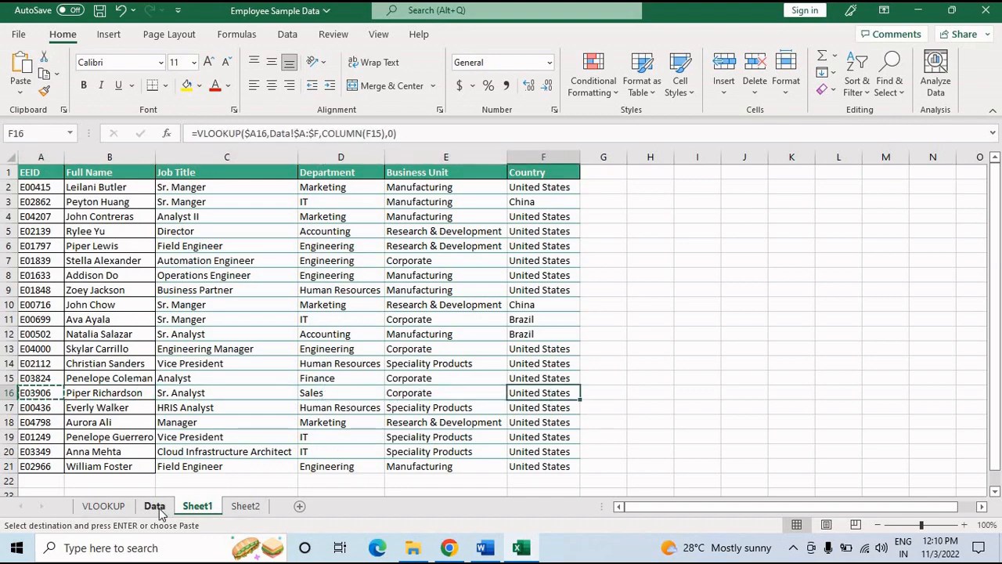
pyautogui.click(154, 506)
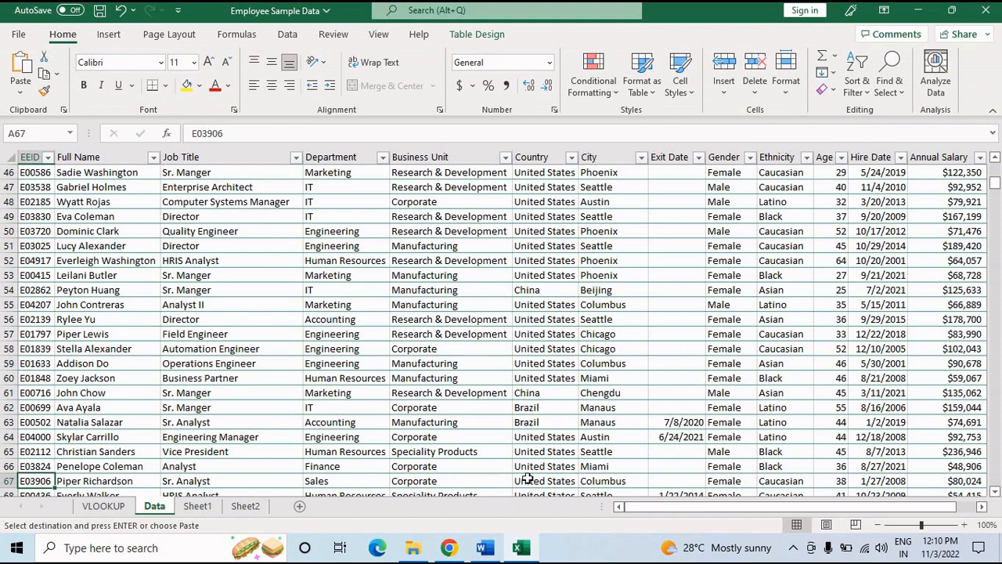
pyautogui.click(197, 506)
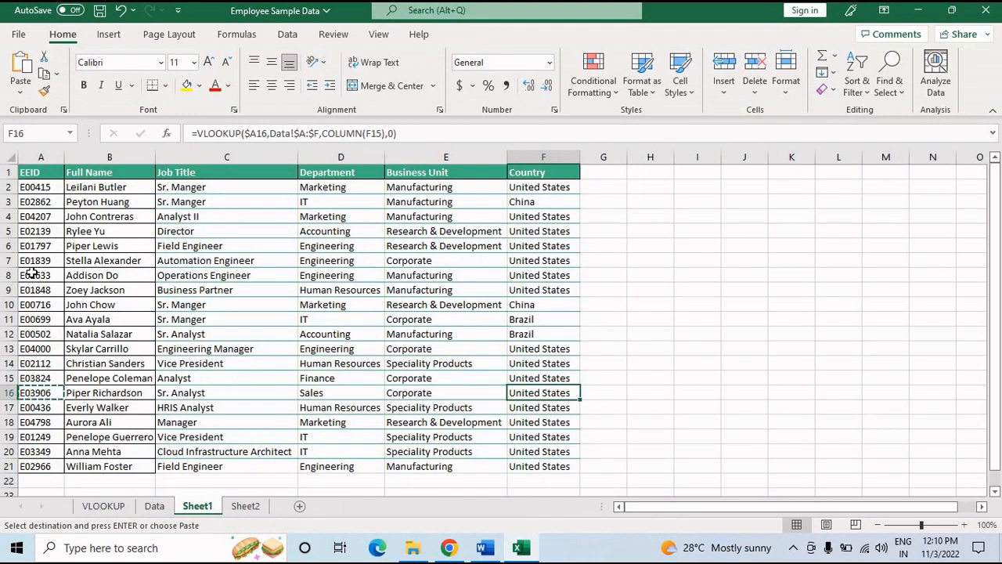
# Find the employee ID from Sheet1's A8 in the Data sheet, highlight its row and compare it with the Sheet1 results
pyautogui.click(31, 272)
pyautogui.hotkey('ctrl', 'c')
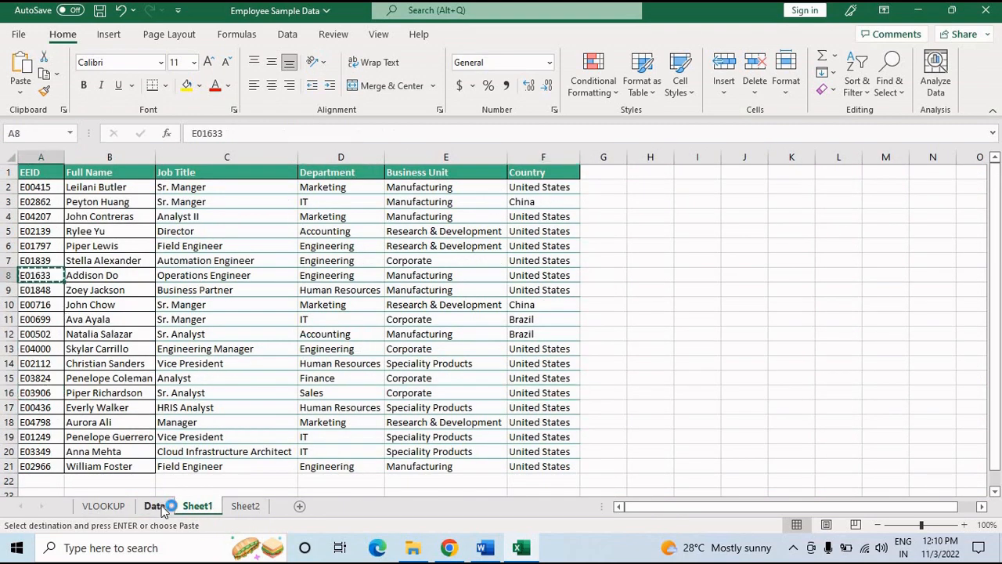
pyautogui.click(160, 506)
pyautogui.click(286, 290)
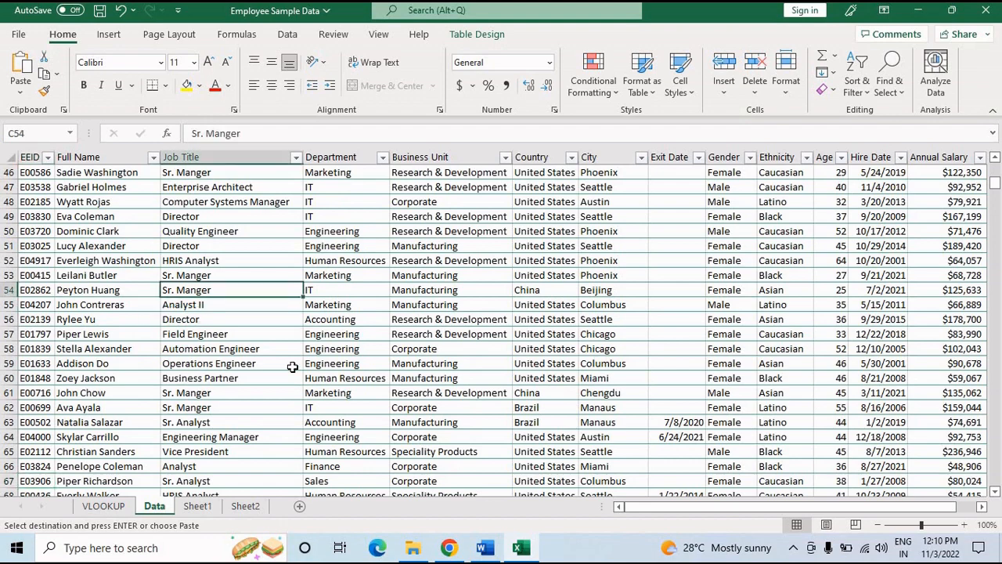
pyautogui.hotkey('ctrl', 'f')
pyautogui.hotkey('ctrl', 'v')
pyautogui.click(500, 449)
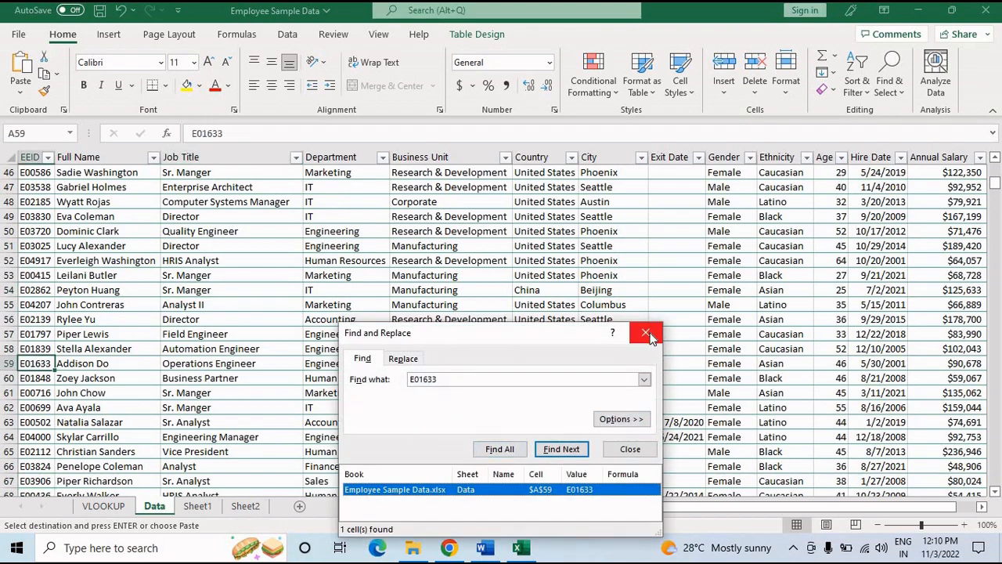
pyautogui.click(645, 334)
pyautogui.click(9, 363)
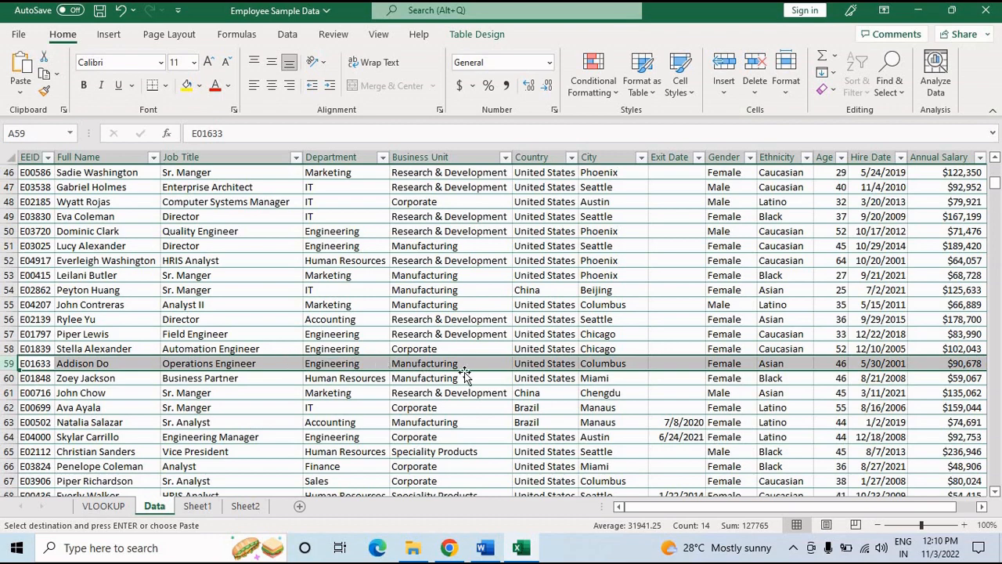
pyautogui.click(197, 507)
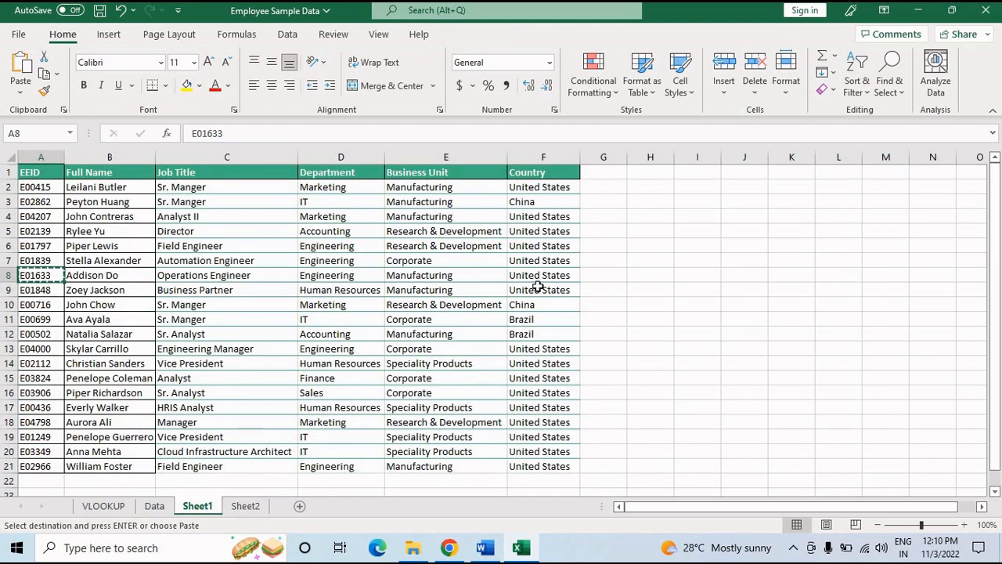
pyautogui.click(439, 289)
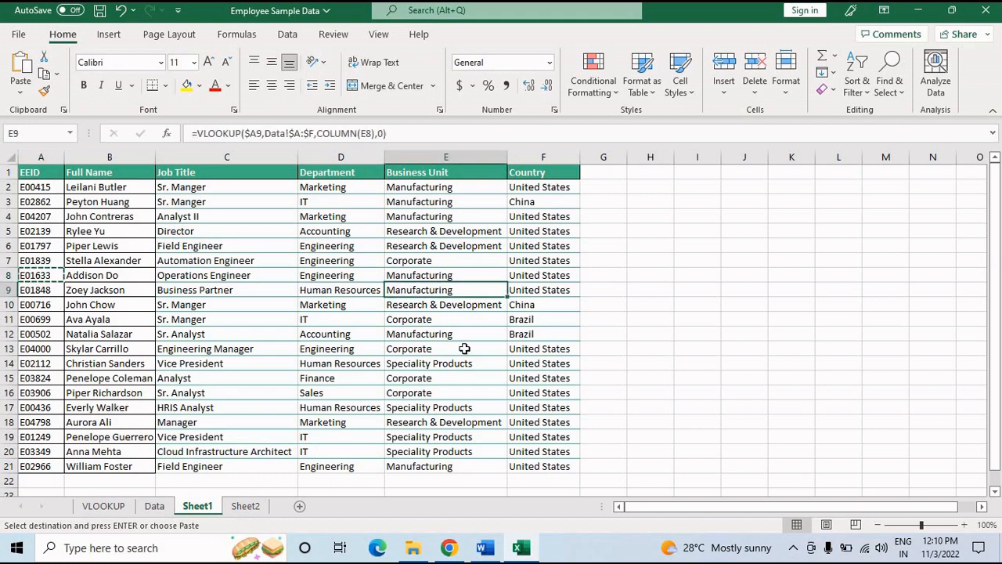